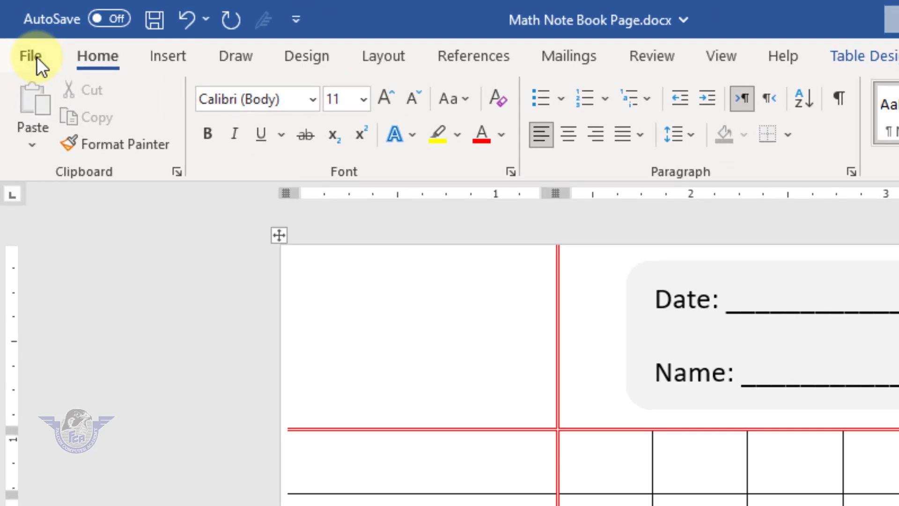
Step: Create a new blank document
click(37, 57)
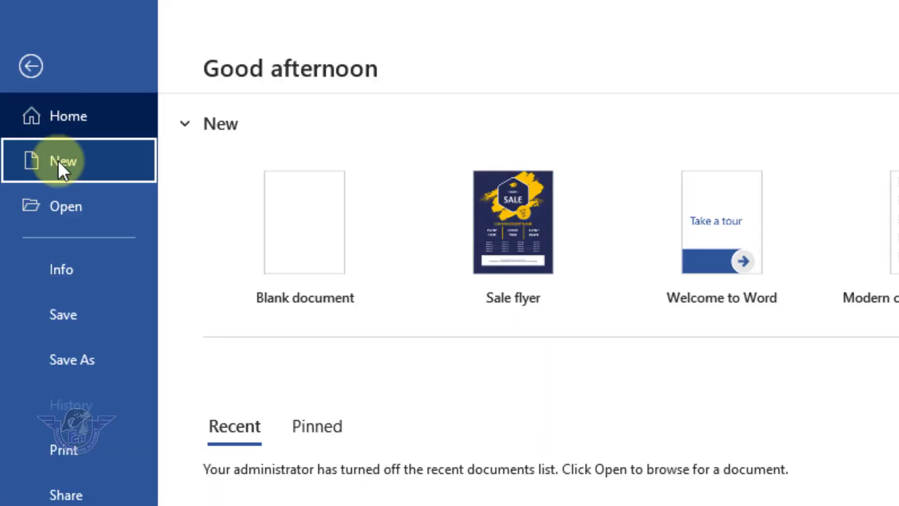
click(58, 161)
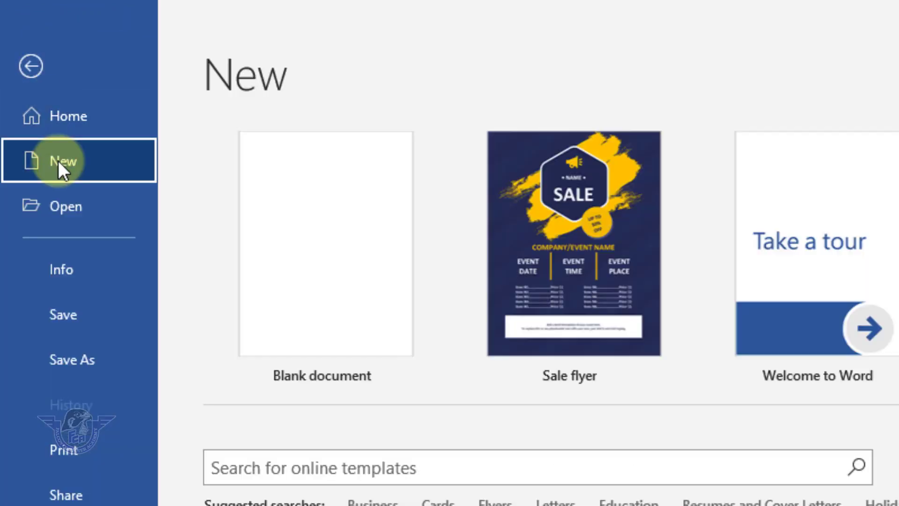
click(342, 255)
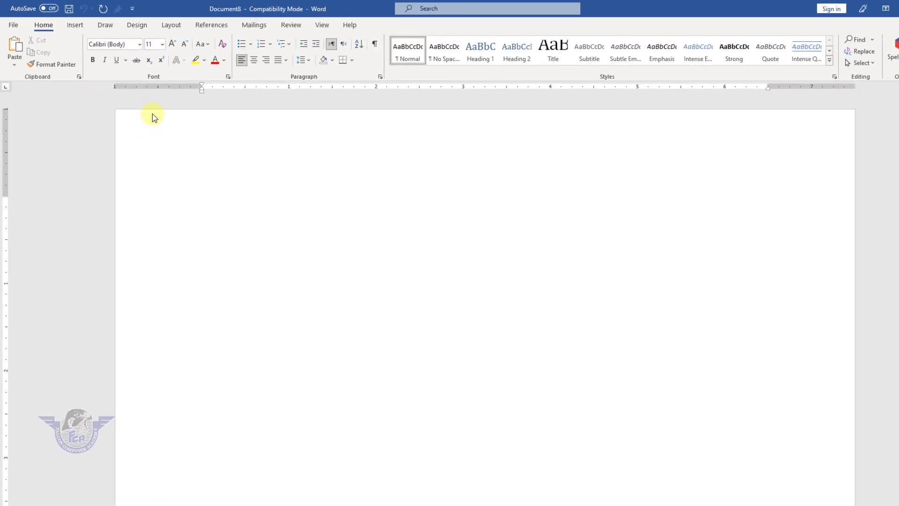
Step: Save the document in the Documents folder as "Math Note Book", accepting the upgrade to the newest file format
click(11, 26)
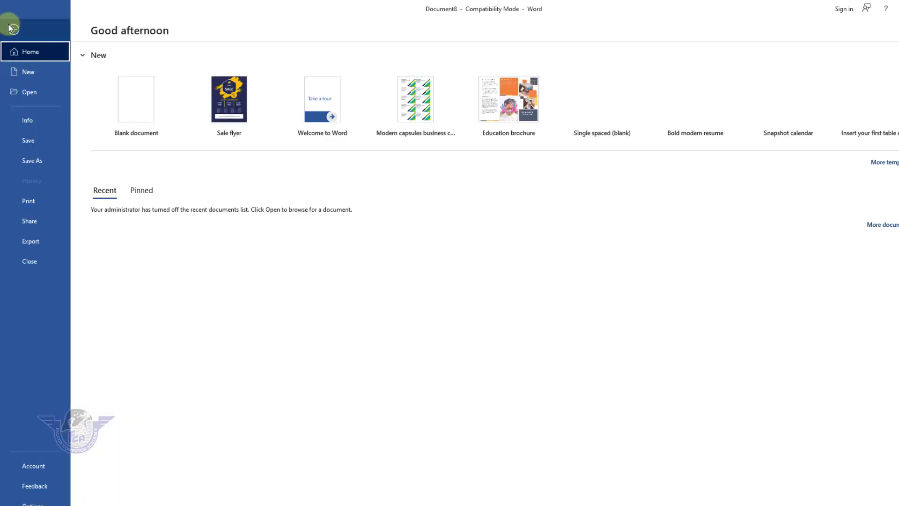
click(37, 140)
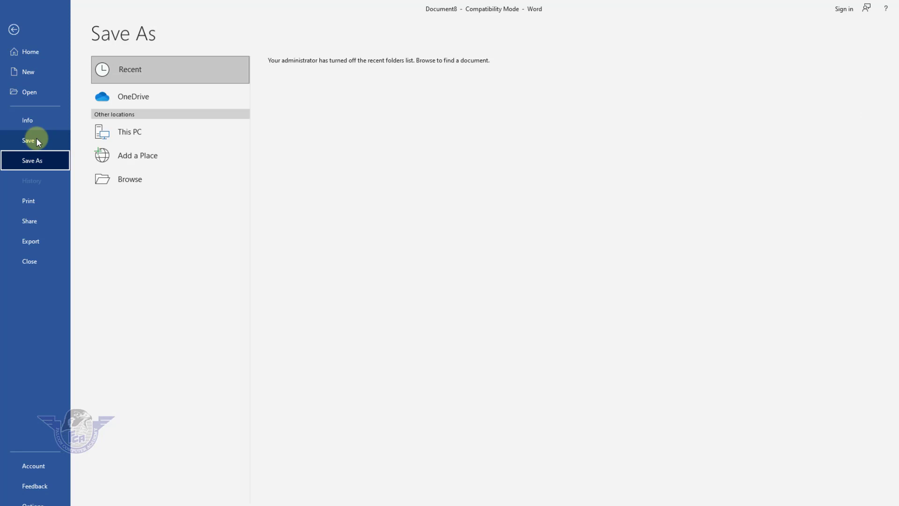
click(105, 178)
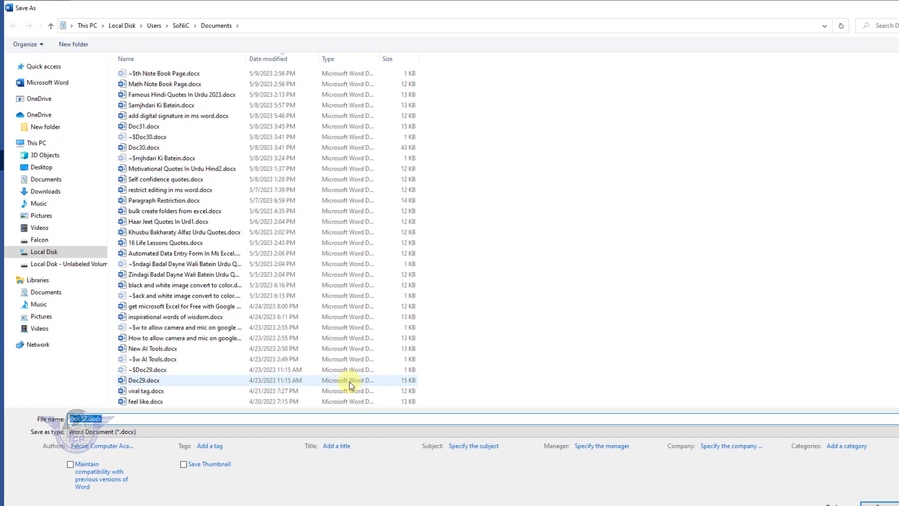
text(Math)
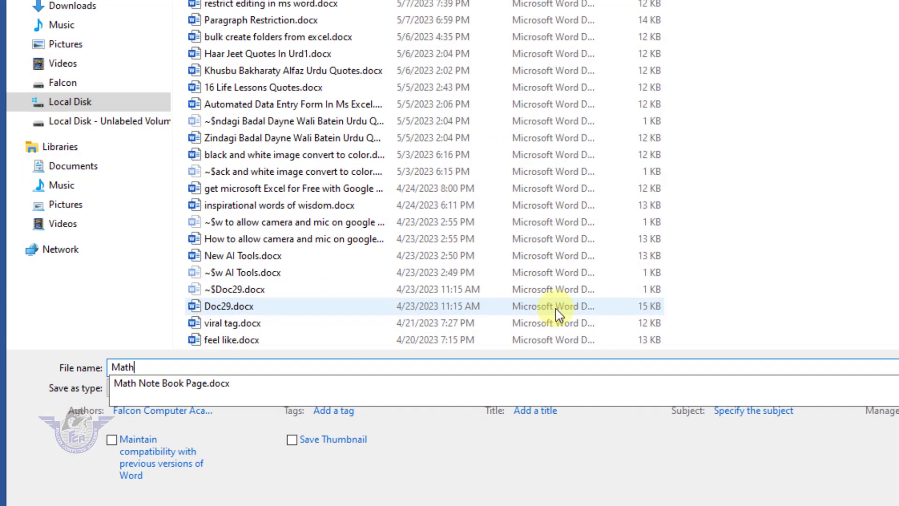
text( Note Book)
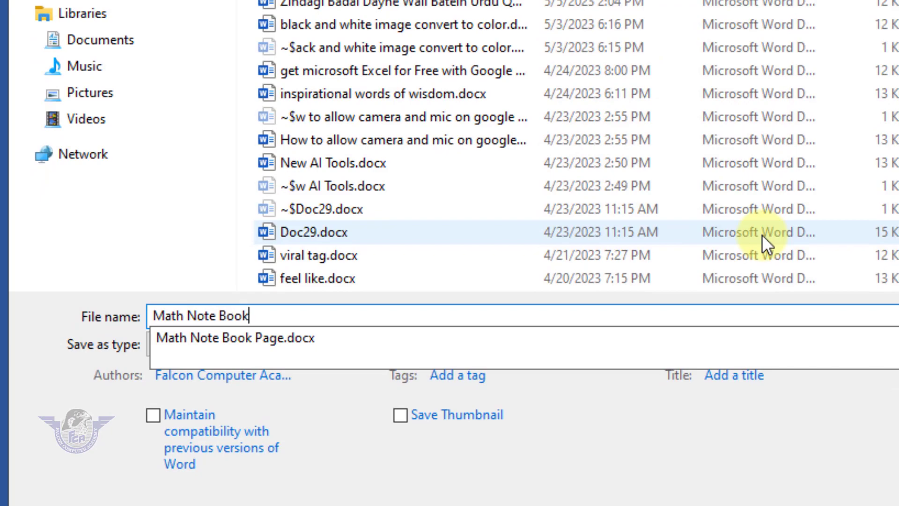
key(Return)
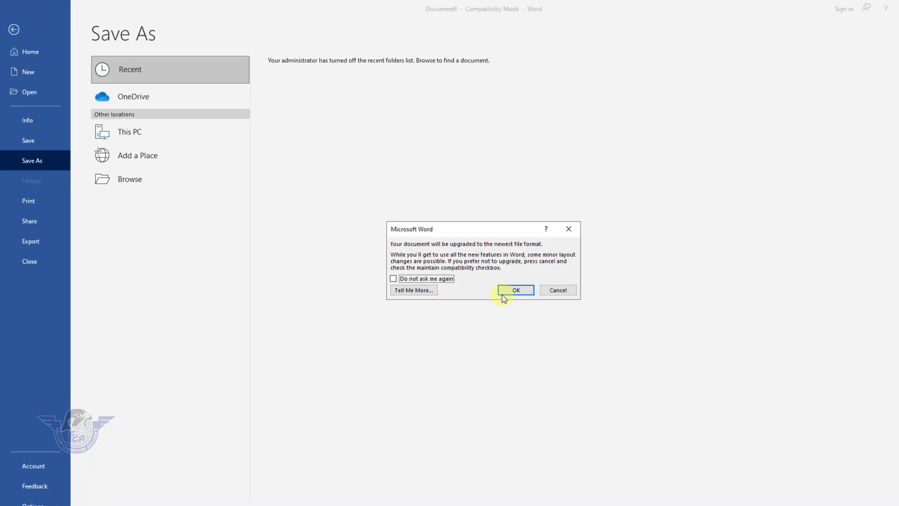
click(505, 292)
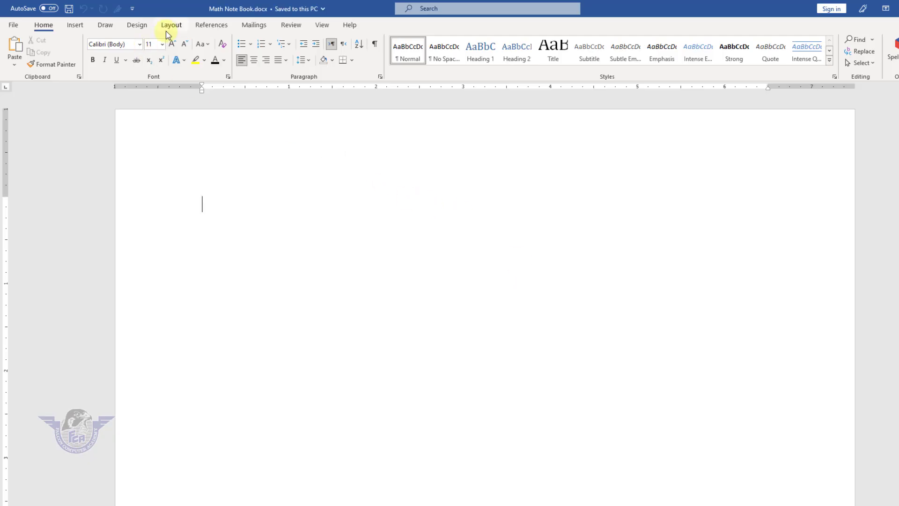
Step: Set the paragraph spacing after to 0 pt
click(168, 28)
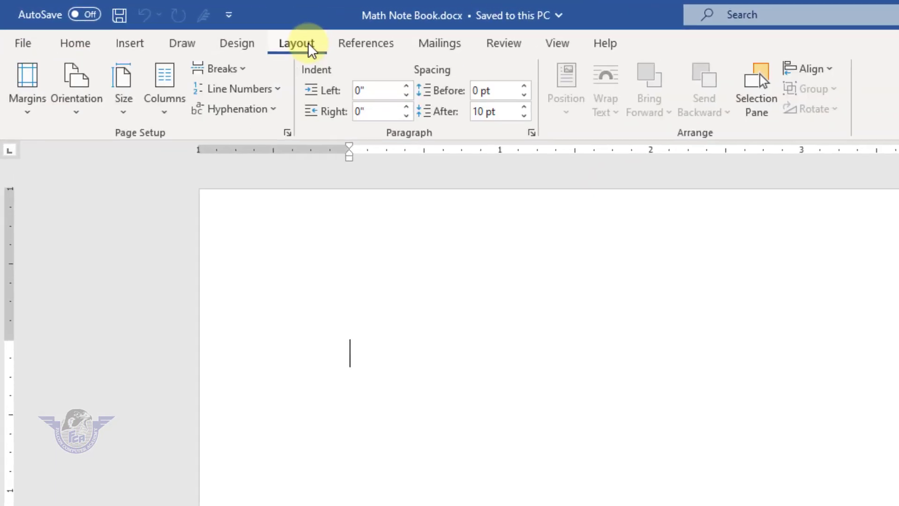
click(524, 116)
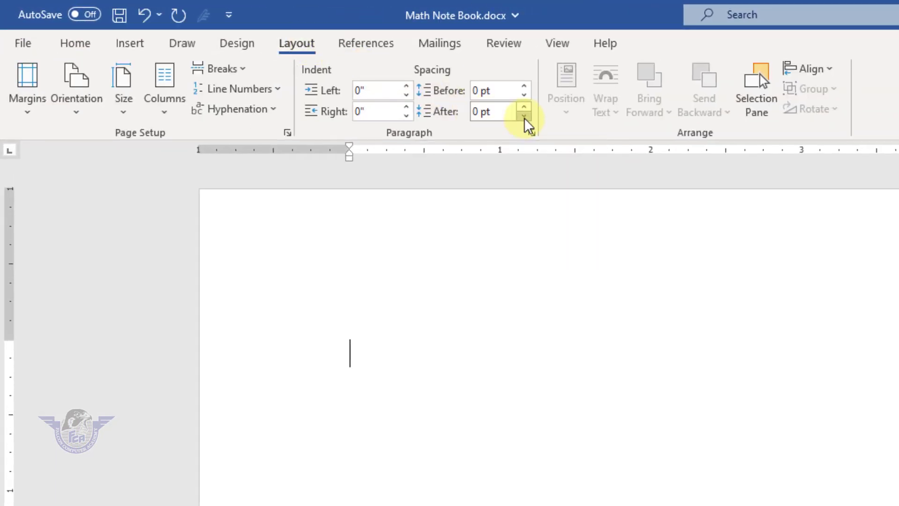
Step: Choose a slightly narrower paper size and set the page orientation to Portrait
click(129, 110)
click(176, 403)
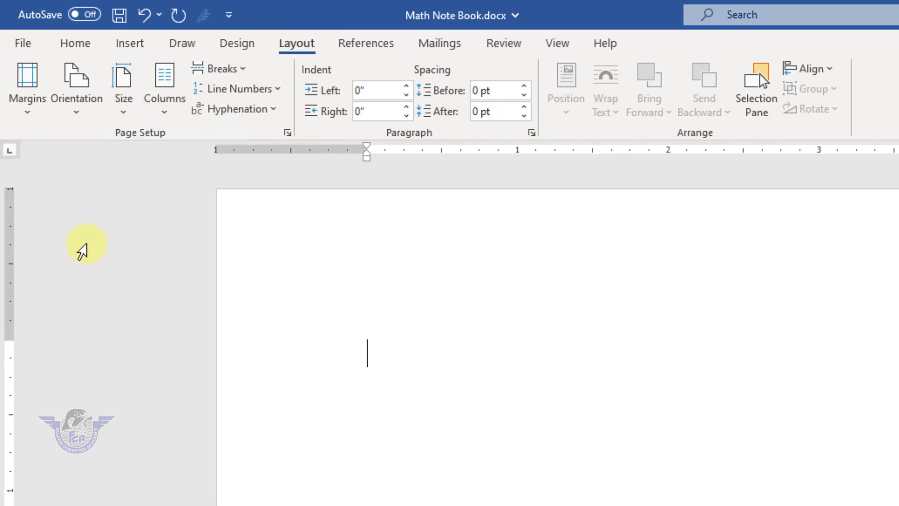
click(84, 122)
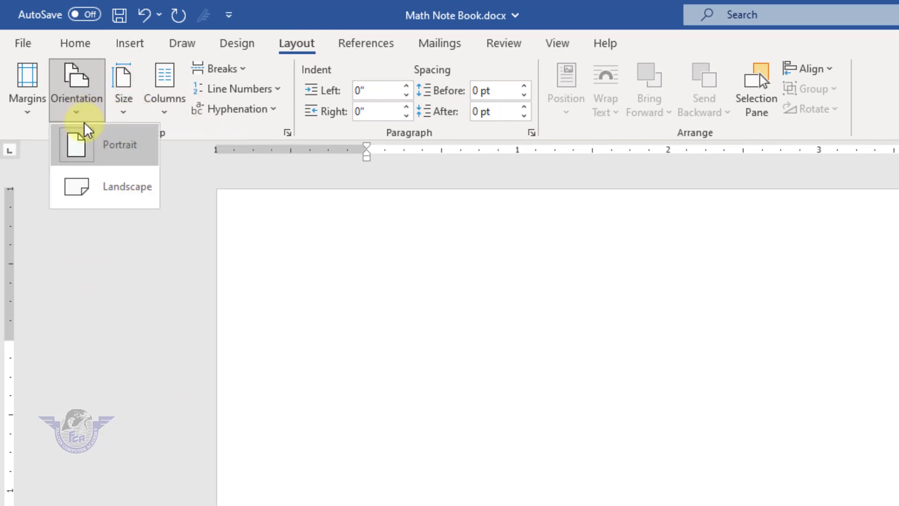
click(105, 146)
Step: Set custom page margins of 0 for top, bottom, left and right on the whole document
click(27, 111)
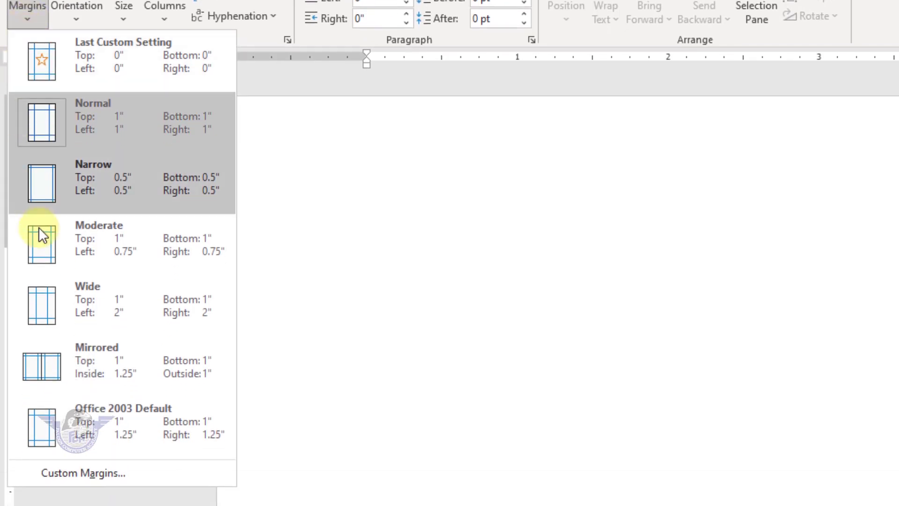
click(83, 471)
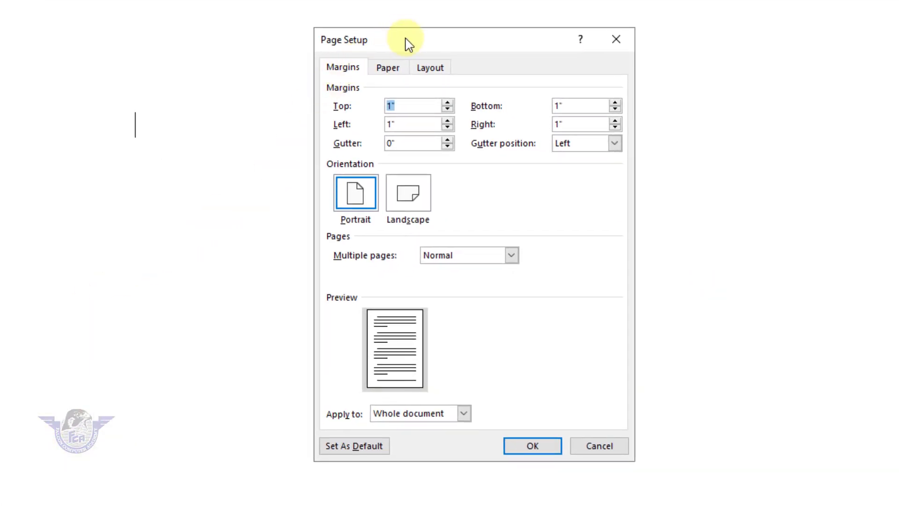
drag(402, 40, 252, 22)
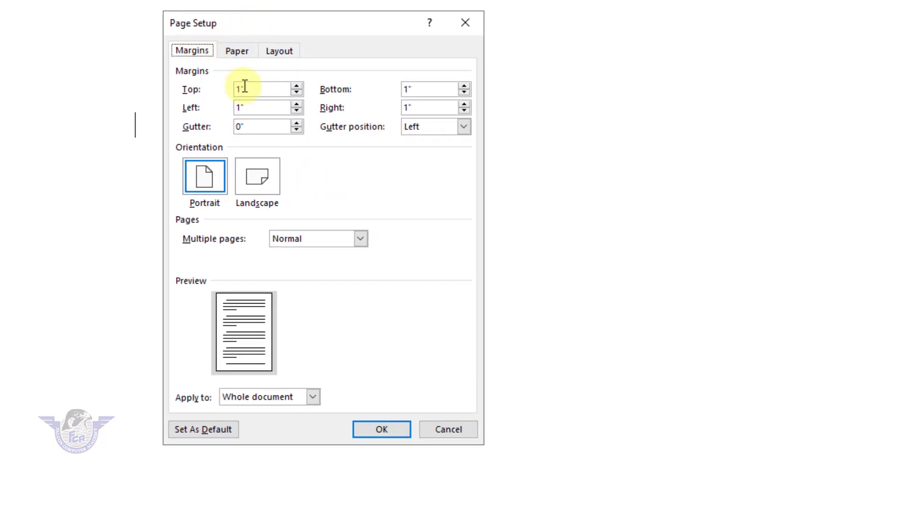
text(0)
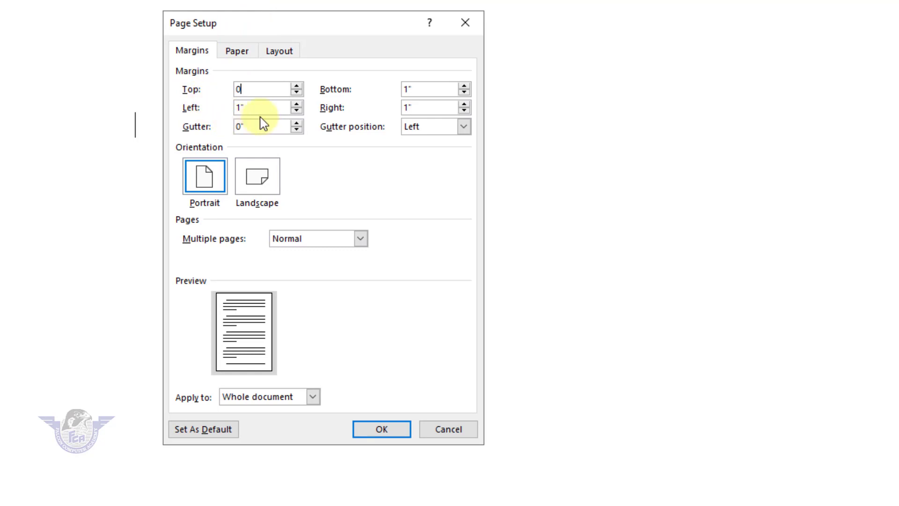
drag(256, 107, 204, 106)
text(0)
drag(423, 90, 403, 108)
text(00)
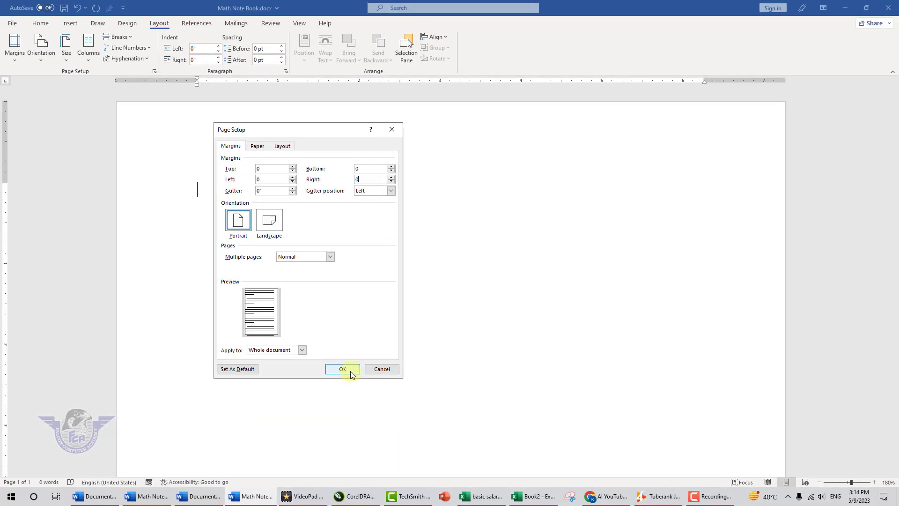
click(393, 430)
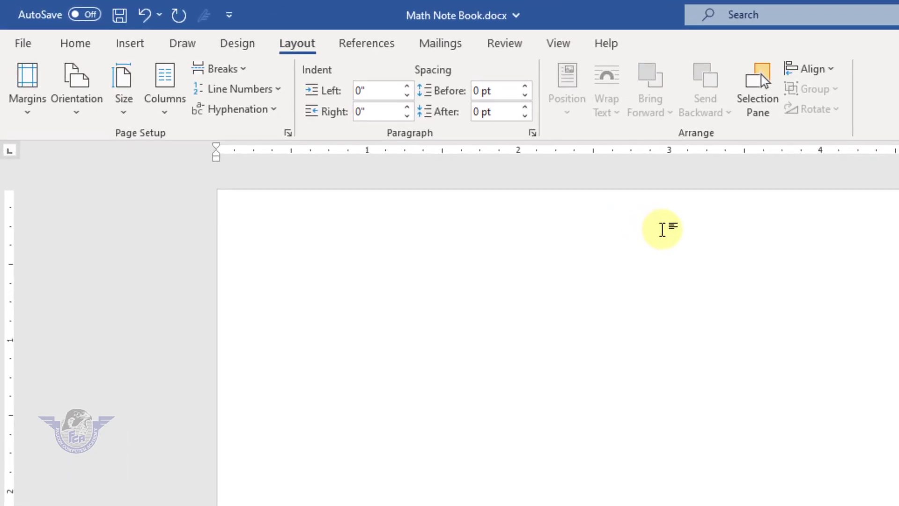
Step: Insert a table with 2 columns and 4 rows, using automatic fixed column width
click(143, 45)
click(144, 111)
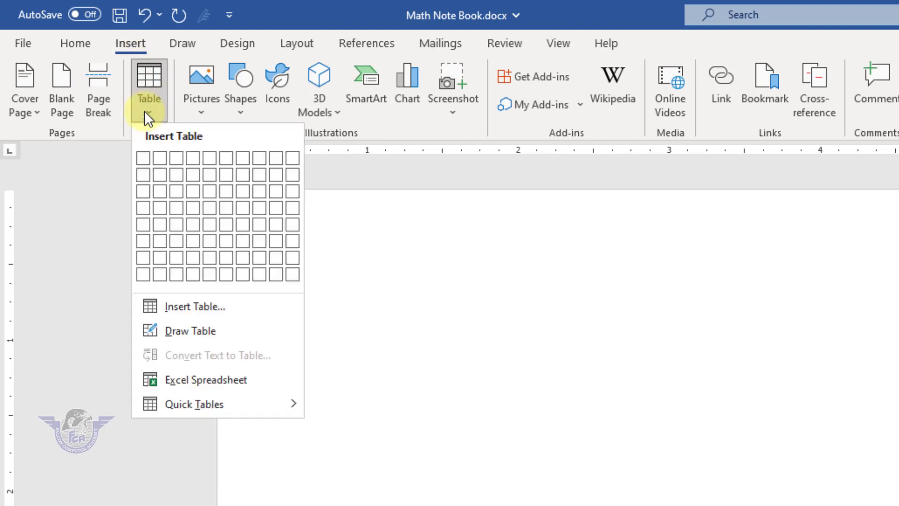
click(197, 307)
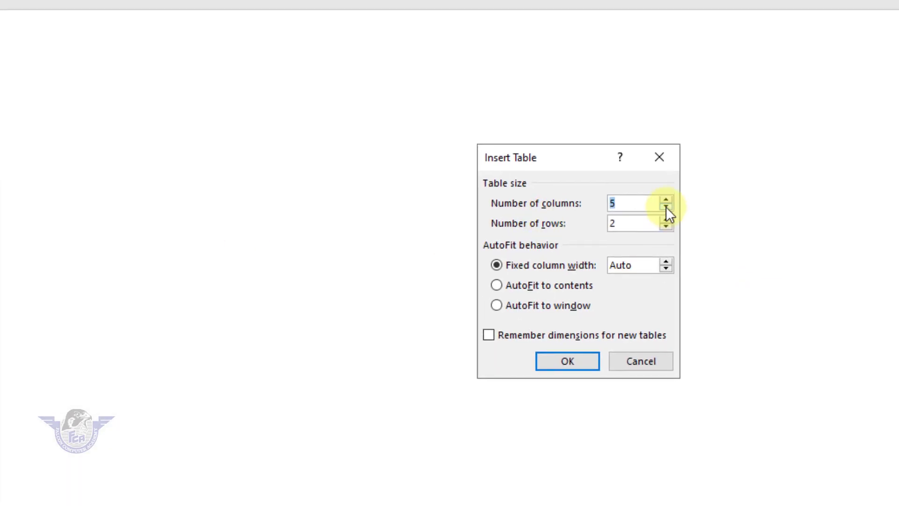
triple_click(666, 206)
click(667, 221)
click(667, 220)
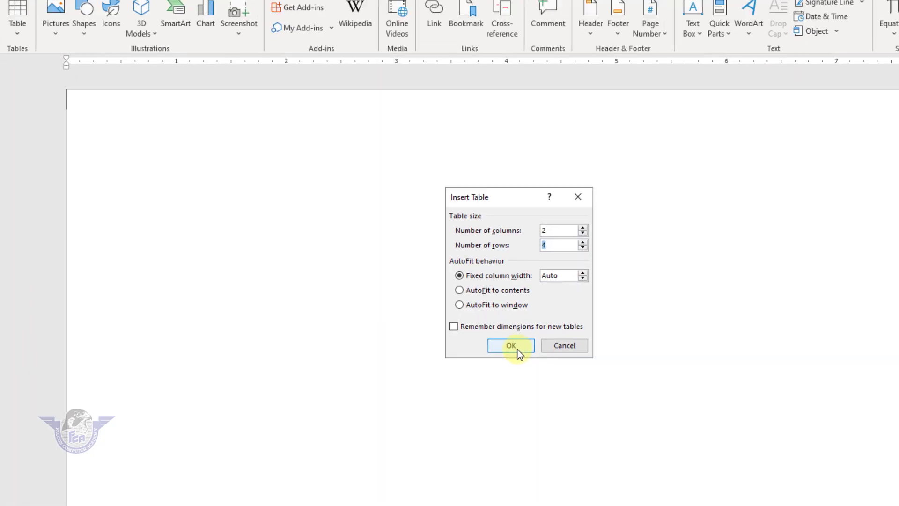
click(570, 366)
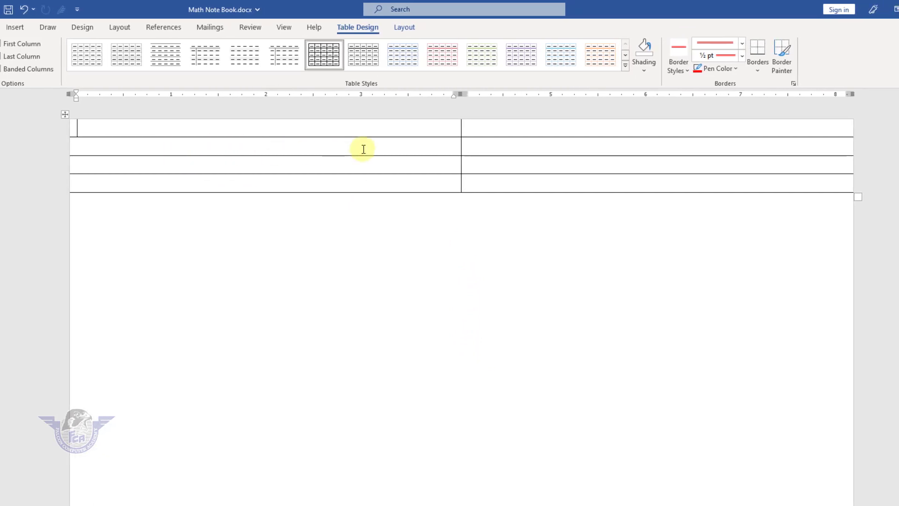
Step: Narrow the table's first column to about 0.75" and heighten the first row to five lines with empty paragraphs
mouse_move(460, 130)
mouse_down()
mouse_move(123, 163)
mouse_move(142, 162)
mouse_up()
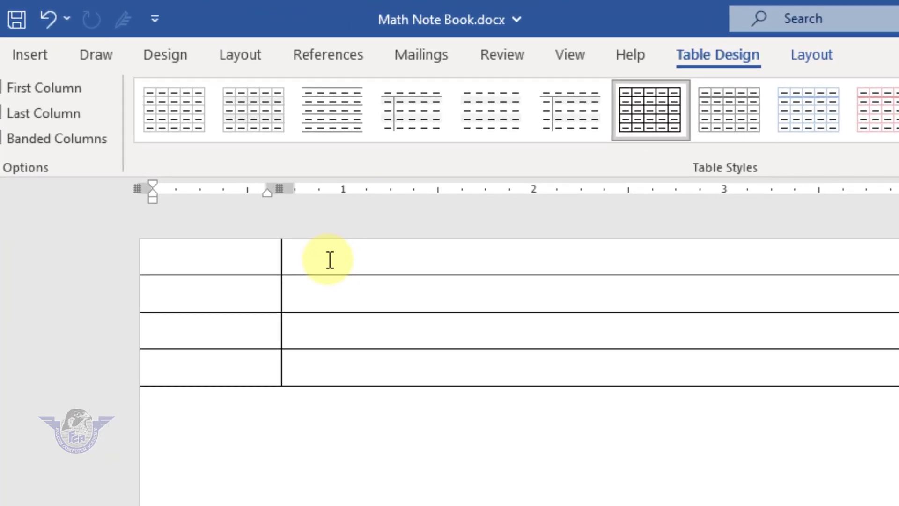
click(330, 260)
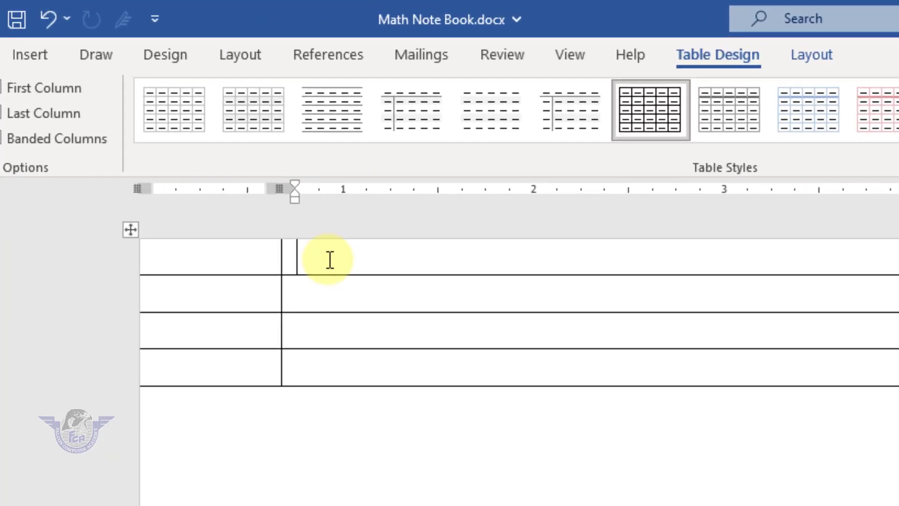
key(Return)
key(Return)
key(Return)
key(Return)
key(Return)
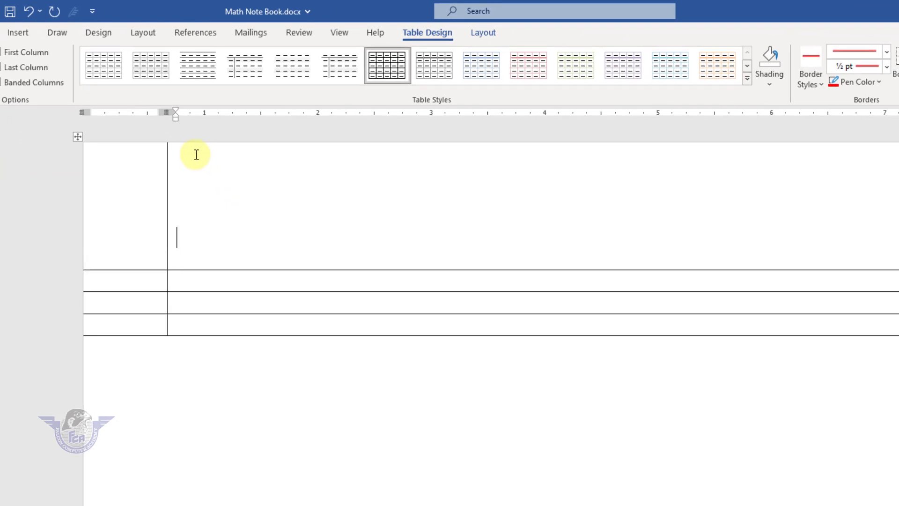
key(BackSpace)
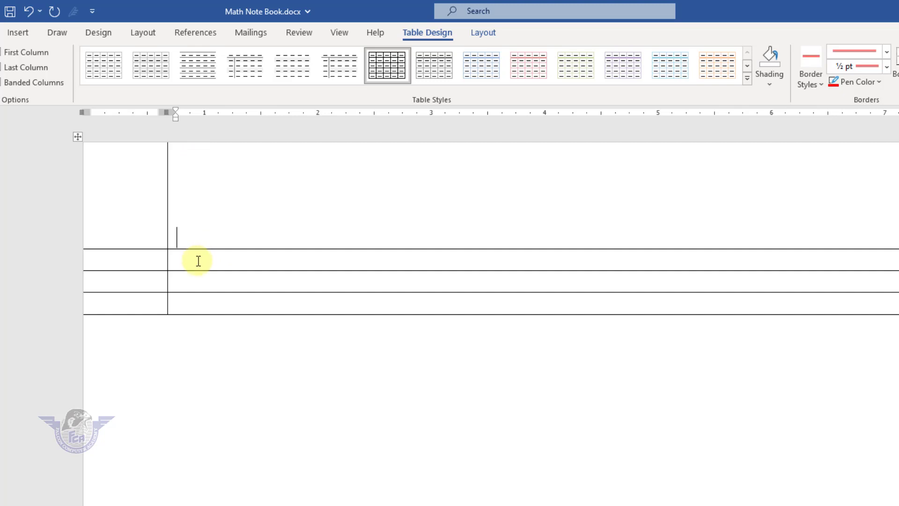
Step: Set the height of the second column's lower three cells to 0.3" and center their content both ways
drag(198, 261, 235, 302)
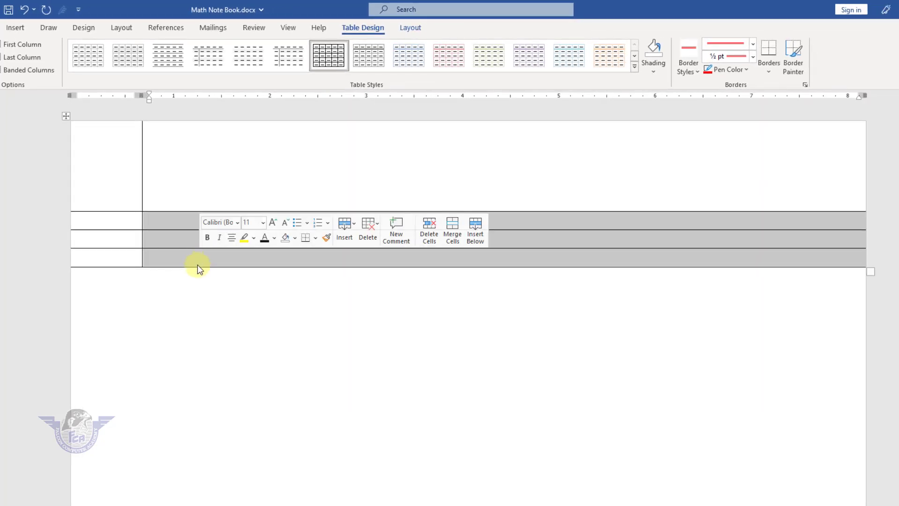
click(420, 28)
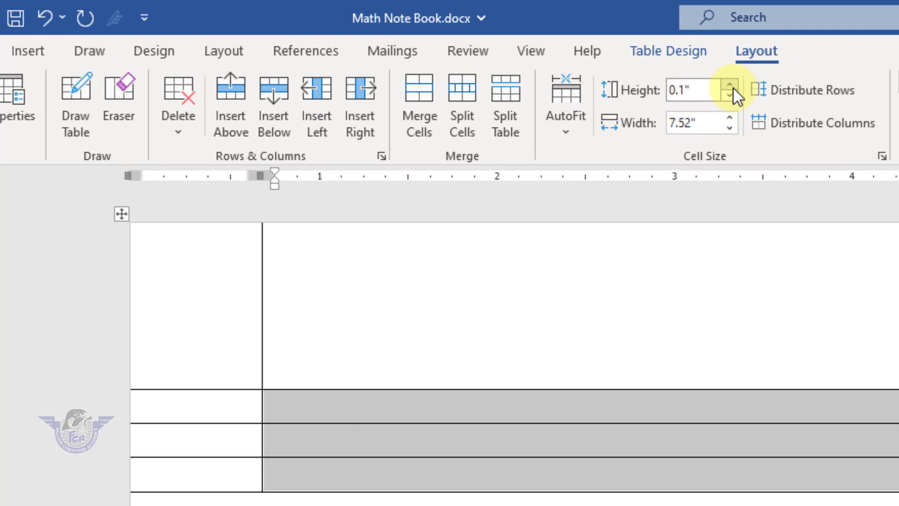
click(730, 86)
click(730, 86)
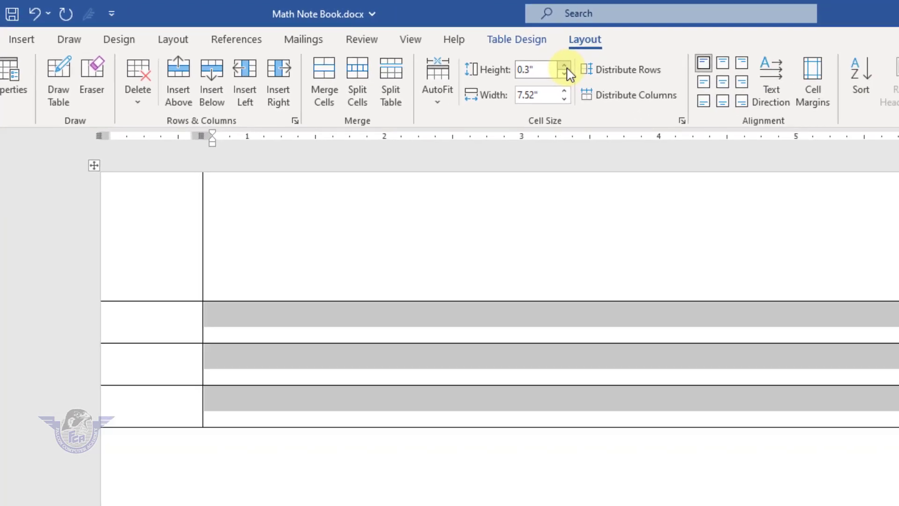
click(723, 84)
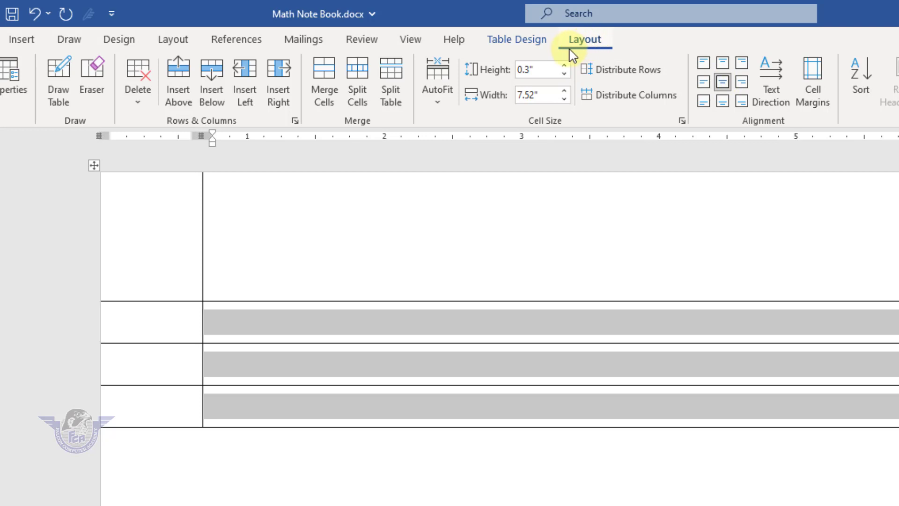
Step: Split the second column's lower three cells into 13 columns and 3 rows, merging the cells before the split
click(536, 47)
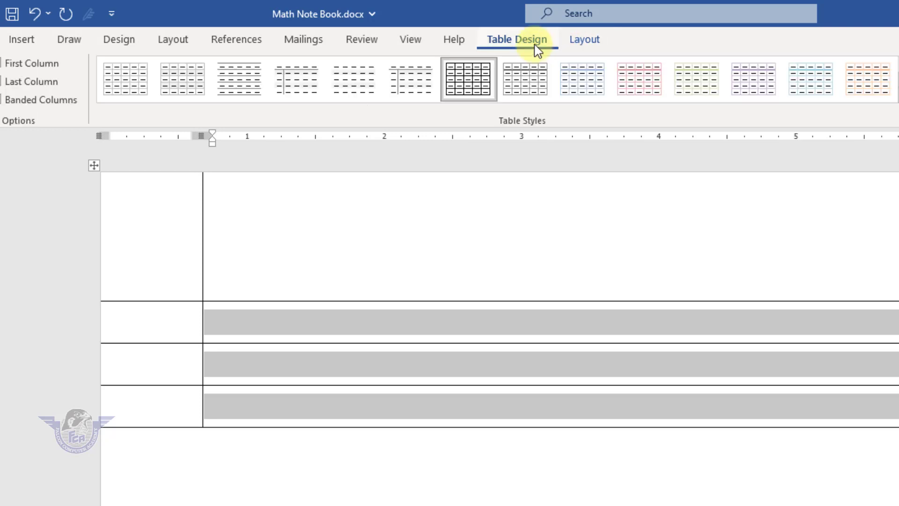
click(601, 49)
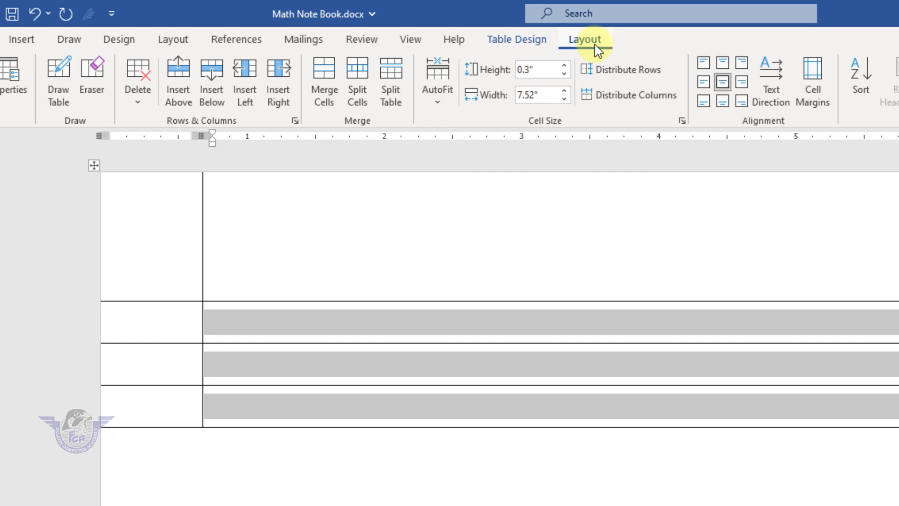
click(369, 80)
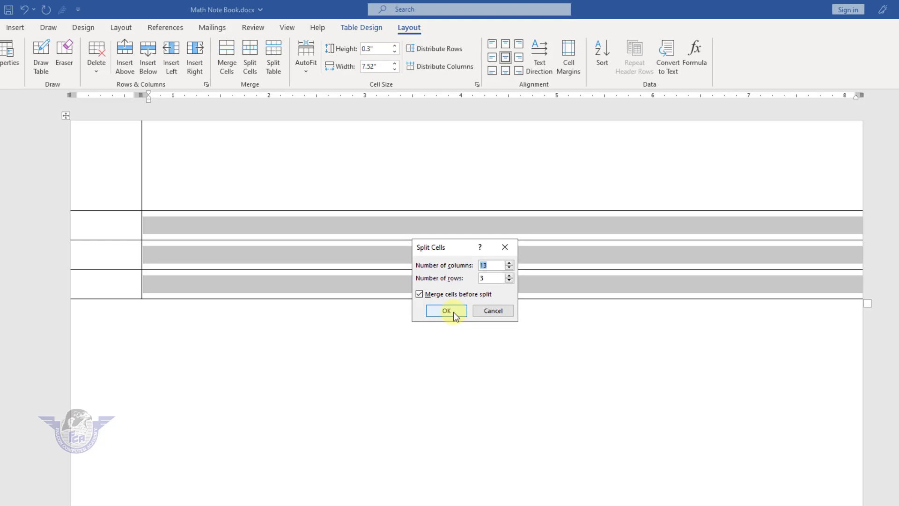
click(638, 444)
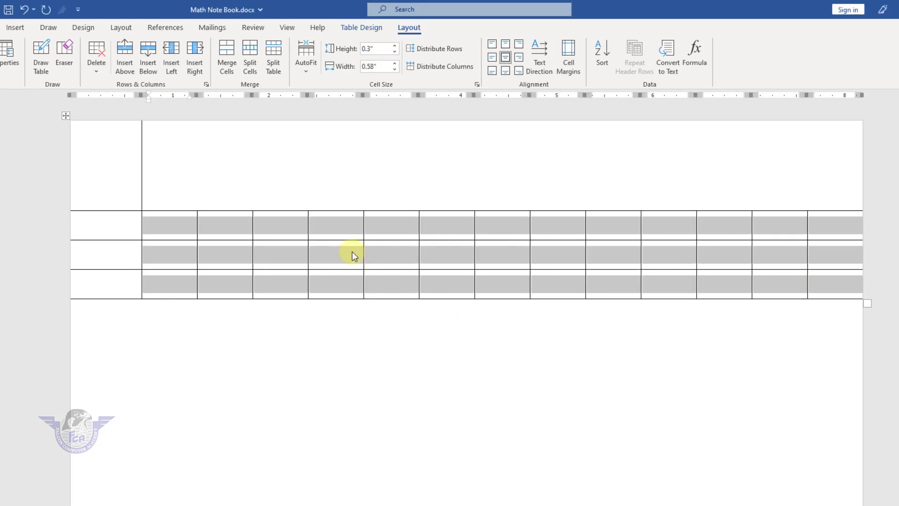
Step: Append empty rows after the table's last cell so the grid extends down toward the bottom of the page
click(830, 293)
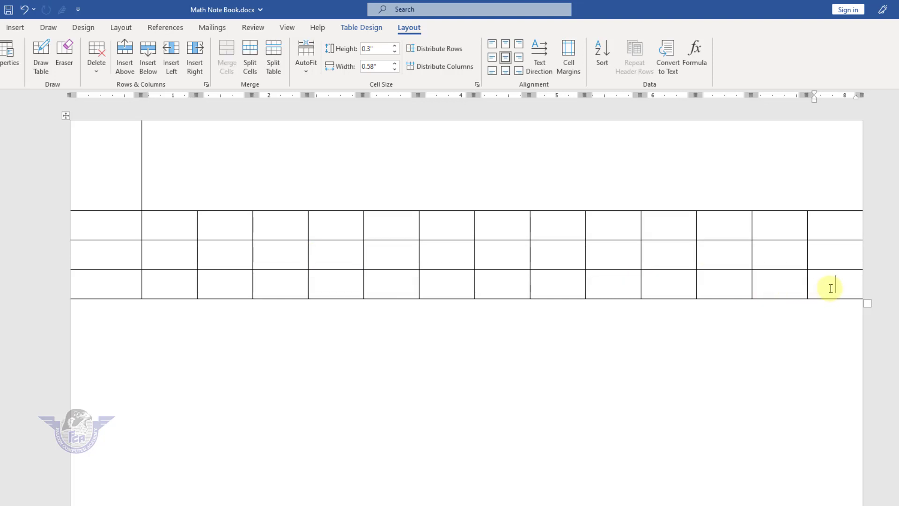
key(Tab)
key(Tab)
key(Tab)
key(Tab)
key(Tab)
key(Tab)
key(Tab)
key(Tab)
key(Tab)
key(Tab)
key(Tab)
key(Tab)
key(Tab)
key(Tab)
key(Tab)
key(Tab)
key(Tab)
key(Tab)
key(Tab)
key(Tab)
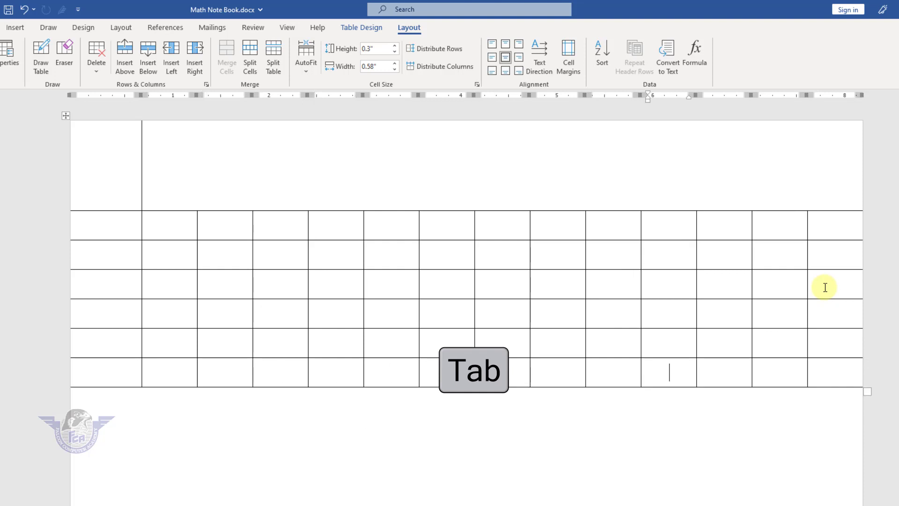
key(Tab)
key(Tab)
key(Tab)
key(Tab)
key(Tab)
key(Tab)
key(Tab)
key(Tab)
key(Tab)
key(Tab)
key(Tab)
key(Tab)
key(Tab)
key(Tab)
key(Tab)
key(Tab)
key(Tab)
key(Tab)
key(Tab)
key(Tab)
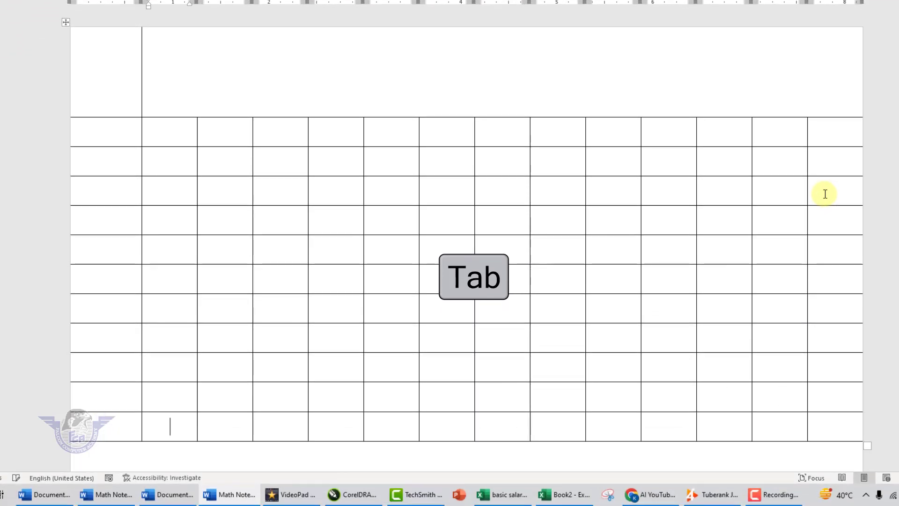
key(Tab)
key(Tab)
key(Tab)
key(Tab)
key(Tab)
key(Tab)
key(Tab)
key(Tab)
key(Tab)
key(Tab)
key(Tab)
key(Tab)
key(Tab)
key(Tab)
key(Tab)
key(Tab)
key(Tab)
key(Tab)
key(Tab)
key(Tab)
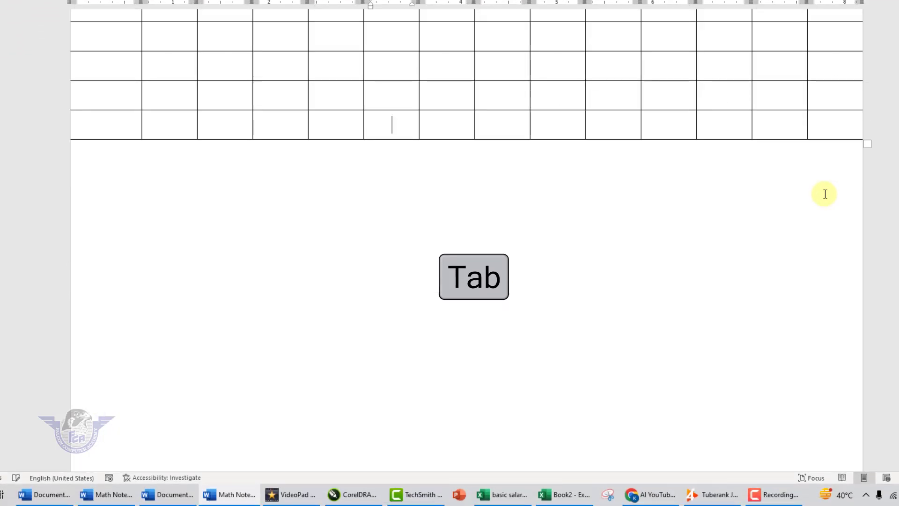
key(Tab)
key(Tab)
key(Tab)
key(Tab)
key(Tab)
key(Tab)
key(Tab)
key(Tab)
key(Tab)
key(Tab)
key(Tab)
key(Tab)
key(Tab)
key(Tab)
key(Tab)
key(Tab)
key(Tab)
key(Tab)
key(Tab)
key(Tab)
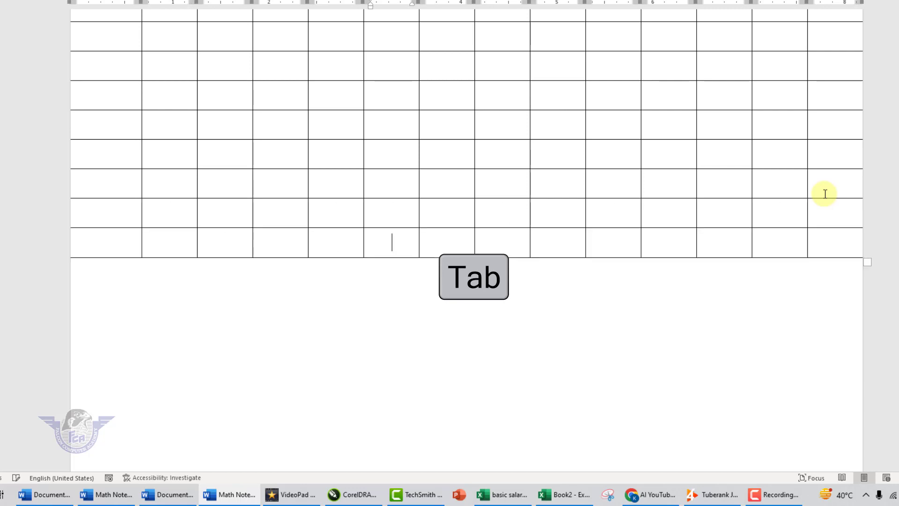
key(Tab)
key(Tab)
key(Tab)
key(Tab)
key(Tab)
key(Tab)
key(Tab)
key(Tab)
key(Tab)
key(Tab)
key(Tab)
key(Tab)
key(Tab)
key(Tab)
key(Tab)
key(Tab)
key(Tab)
key(Tab)
key(Tab)
key(Tab)
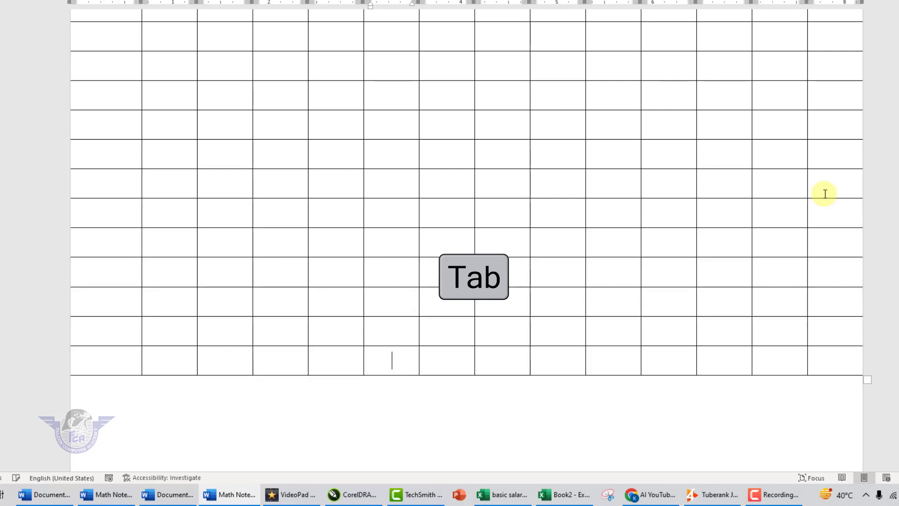
key(Tab)
key(Tab)
key(Tab)
key(Tab)
key(Tab)
key(Tab)
key(Tab)
key(Tab)
key(Tab)
key(Tab)
key(Tab)
key(Tab)
key(Tab)
key(Tab)
key(Tab)
key(Tab)
key(Tab)
key(Tab)
key(Tab)
key(Tab)
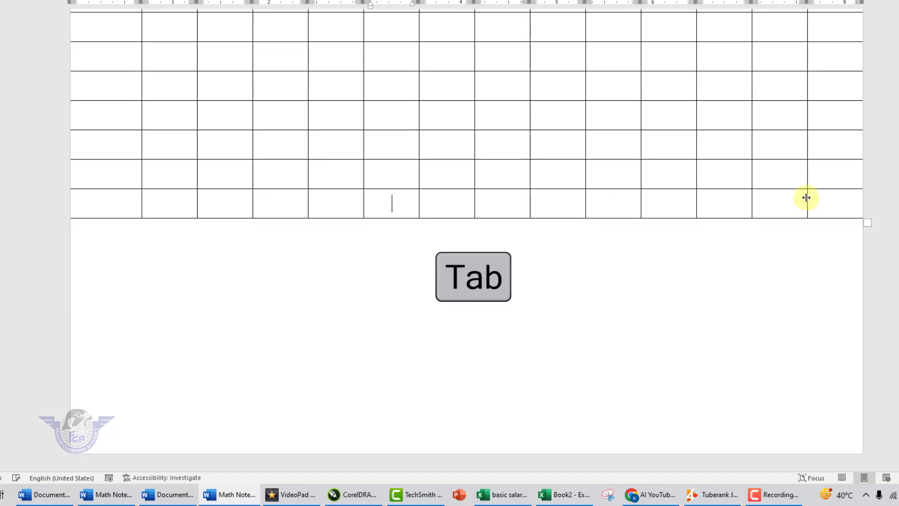
key(Tab)
key(Tab)
key(Tab)
key(Tab)
key(Tab)
key(Tab)
key(Tab)
key(Tab)
key(Tab)
key(Tab)
key(Tab)
key(Tab)
key(Tab)
key(Tab)
key(Tab)
key(Tab)
key(Tab)
key(Tab)
key(Tab)
key(Tab)
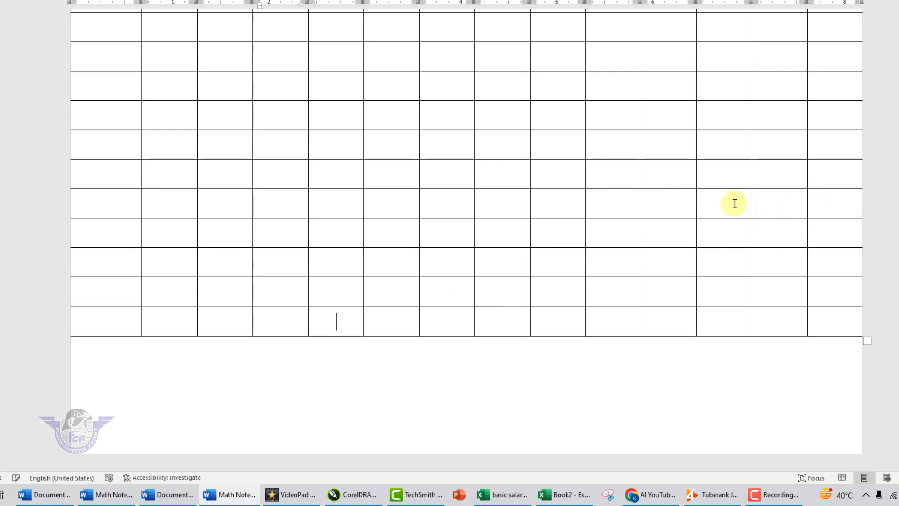
Step: Add further empty rows below the table's last row to fill the blank space remaining at the page's bottom
key(Tab)
key(Tab)
key(Tab)
key(Tab)
key(Tab)
key(Tab)
key(Tab)
key(Tab)
key(Tab)
key(Tab)
key(Tab)
key(Tab)
key(Tab)
key(Tab)
key(Tab)
key(Tab)
key(Tab)
key(Tab)
key(Tab)
key(Tab)
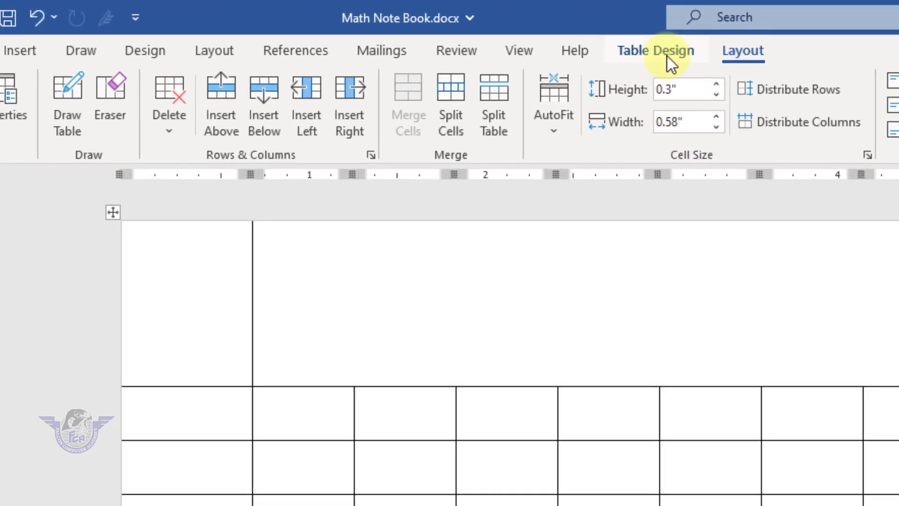
Step: Paint the header row's lower border and the first column's right border with a red ½ pt double line using Border Painter
click(670, 62)
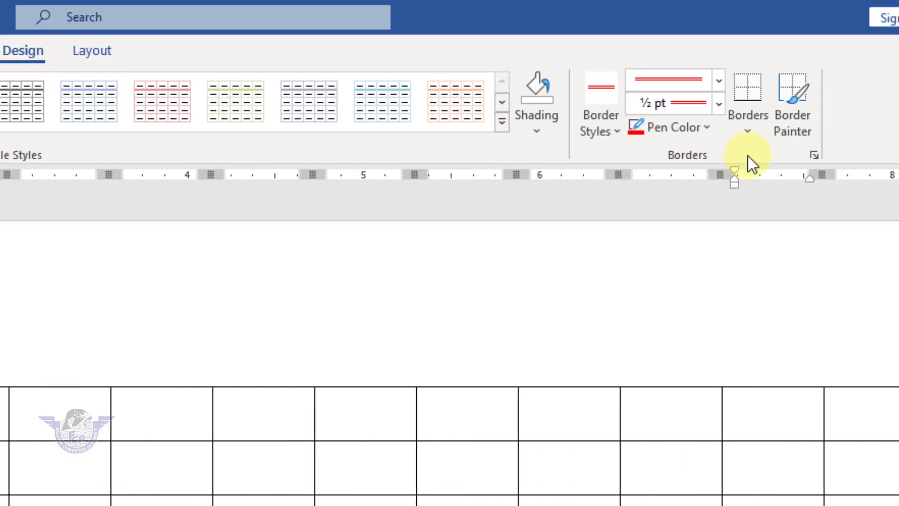
click(805, 101)
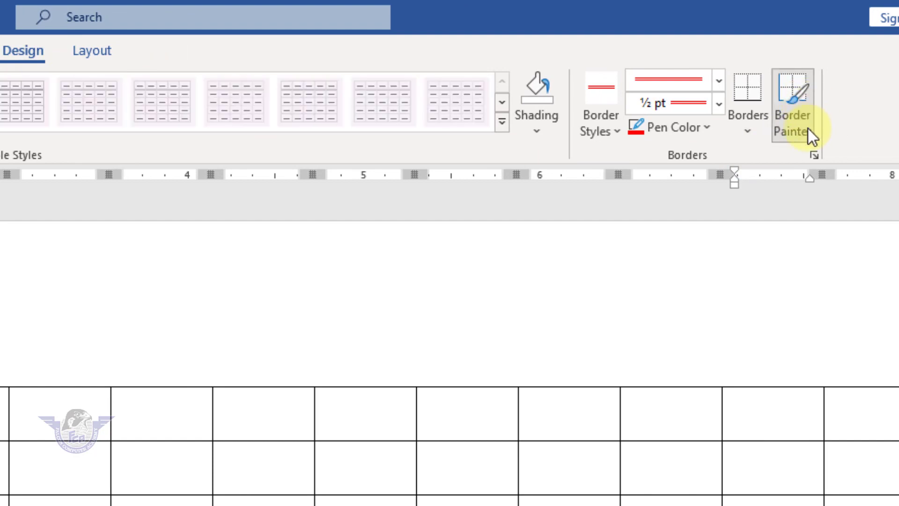
click(717, 81)
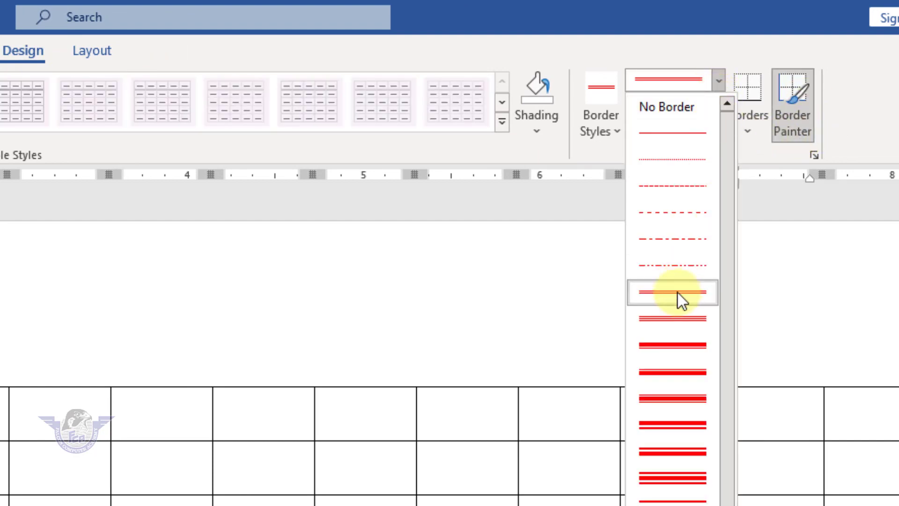
click(678, 293)
click(718, 104)
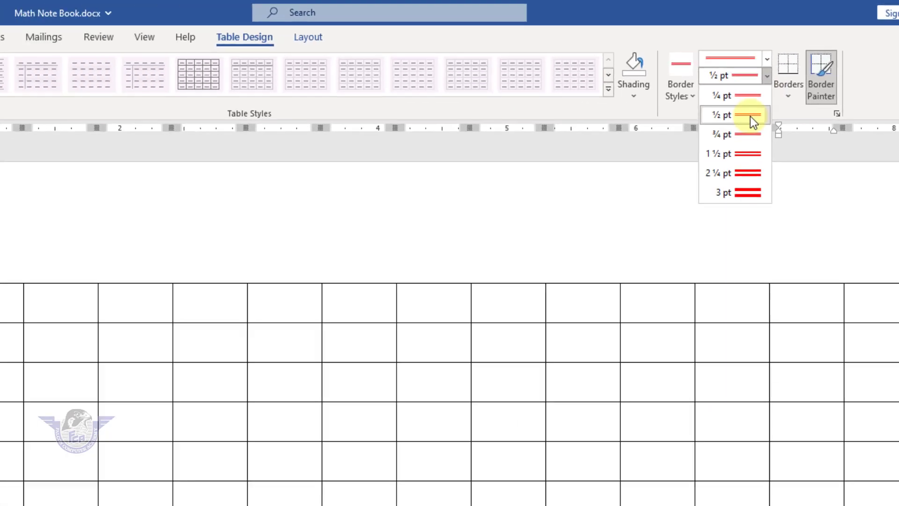
click(702, 157)
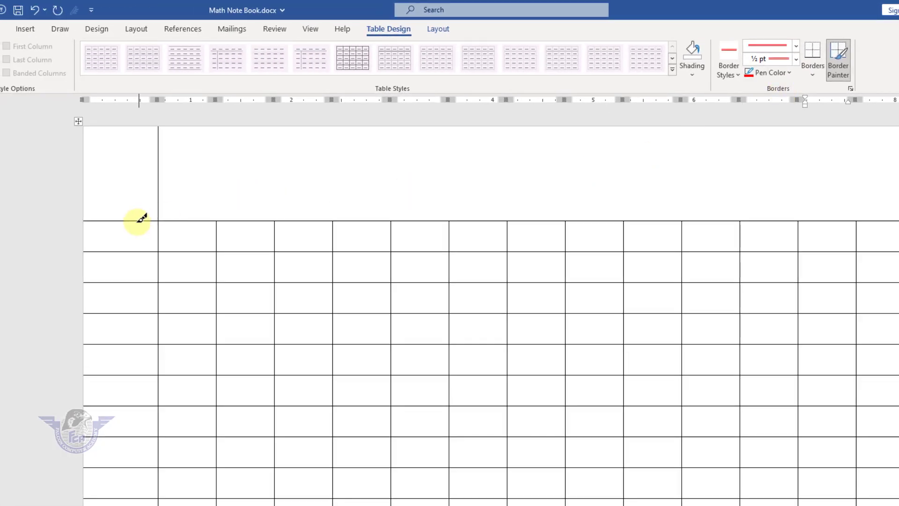
drag(138, 217, 476, 215)
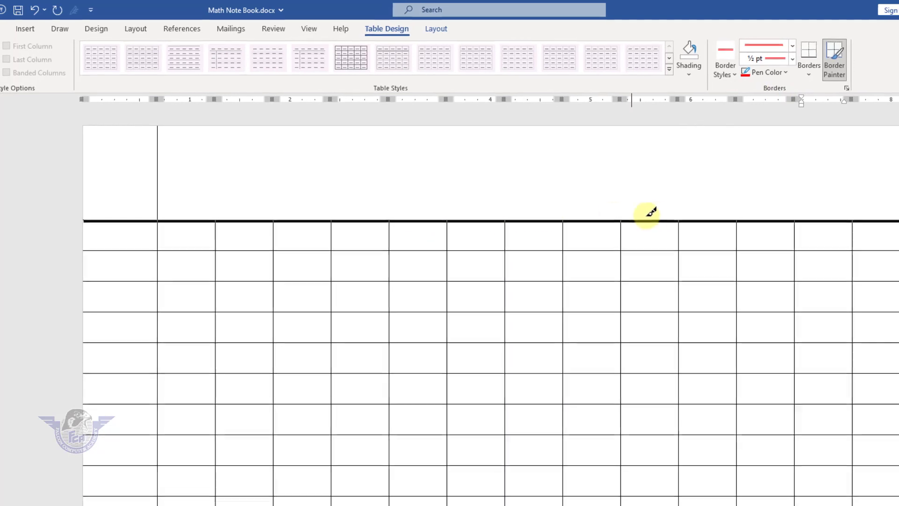
mouse_move(817, 208)
mouse_down()
mouse_move(879, 207)
mouse_move(131, 210)
mouse_up()
scroll(875, 208, down, 4)
scroll(769, 216, up, 3)
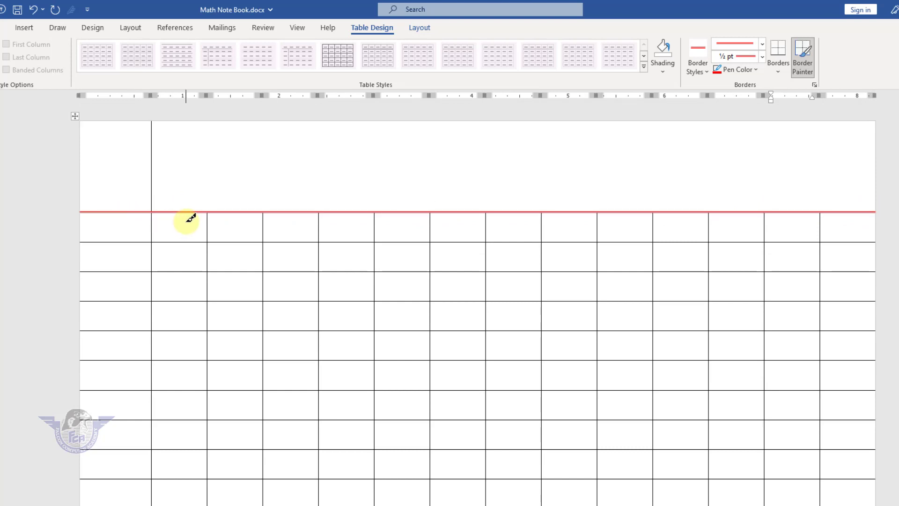
mouse_move(155, 168)
mouse_down()
mouse_move(150, 505)
mouse_move(152, 486)
mouse_up()
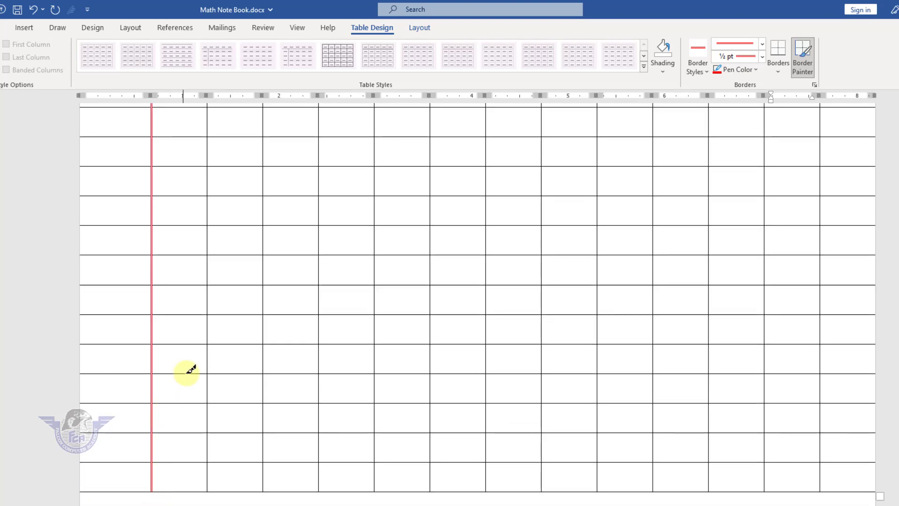
scroll(188, 370, up, 5)
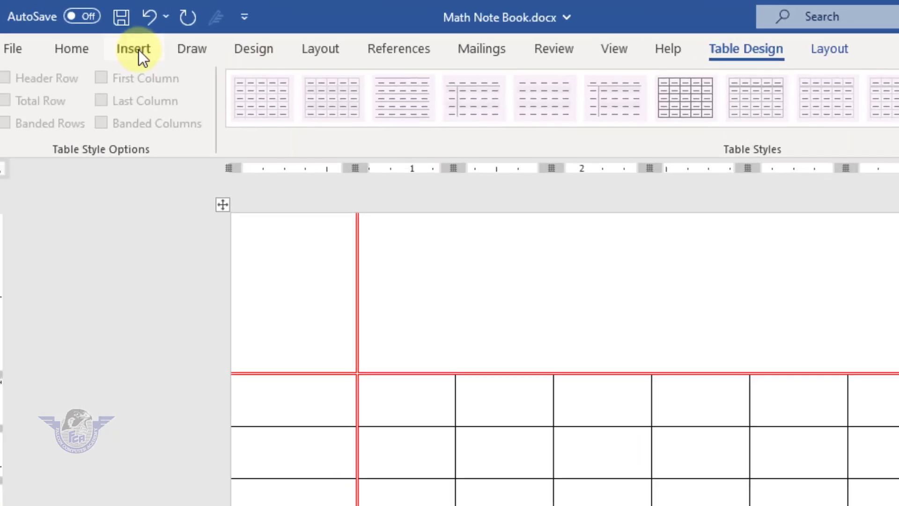
Step: Insert a rounded rectangle about 1.8" wide at the right end of the header area
click(24, 27)
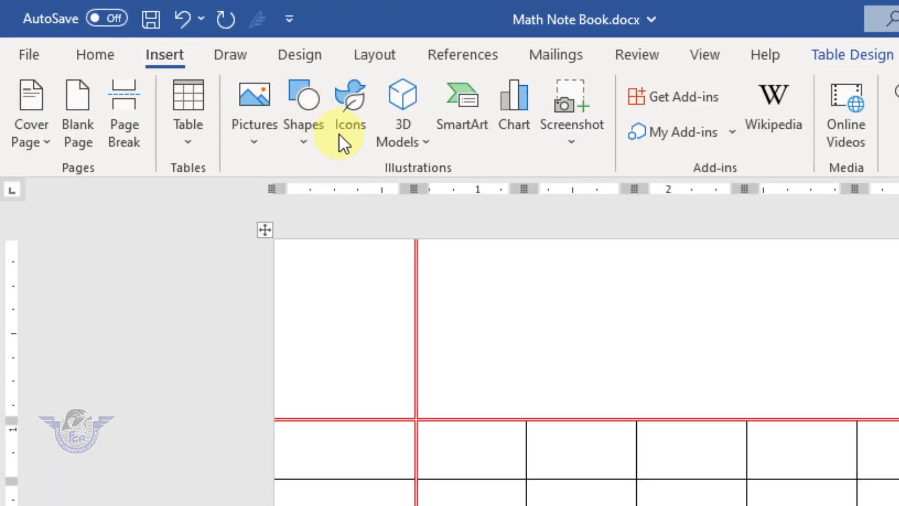
click(305, 149)
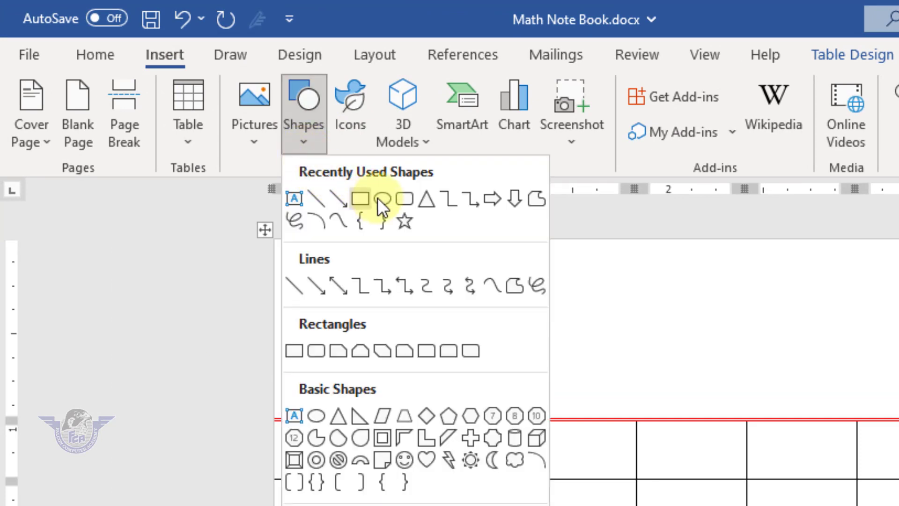
click(409, 201)
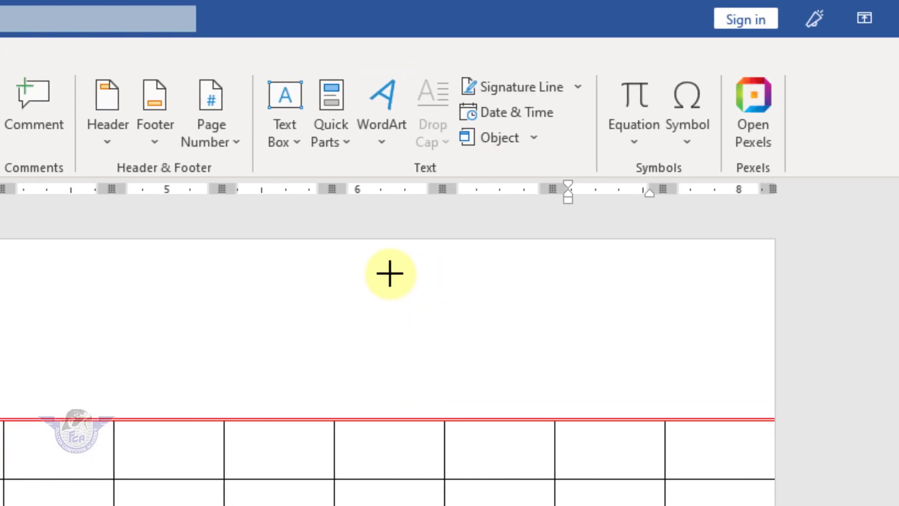
drag(390, 273, 739, 389)
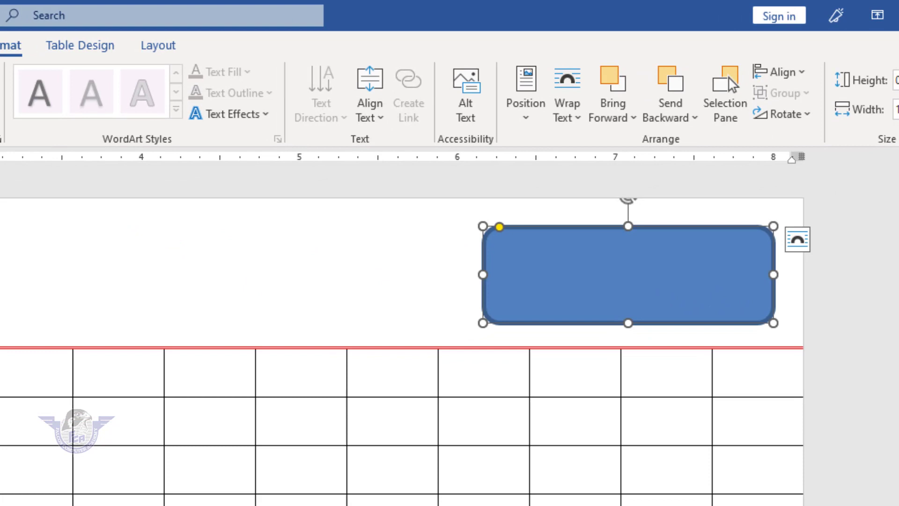
Step: Fill the rounded rectangle with white and set its outline weight to 1 pt
click(88, 68)
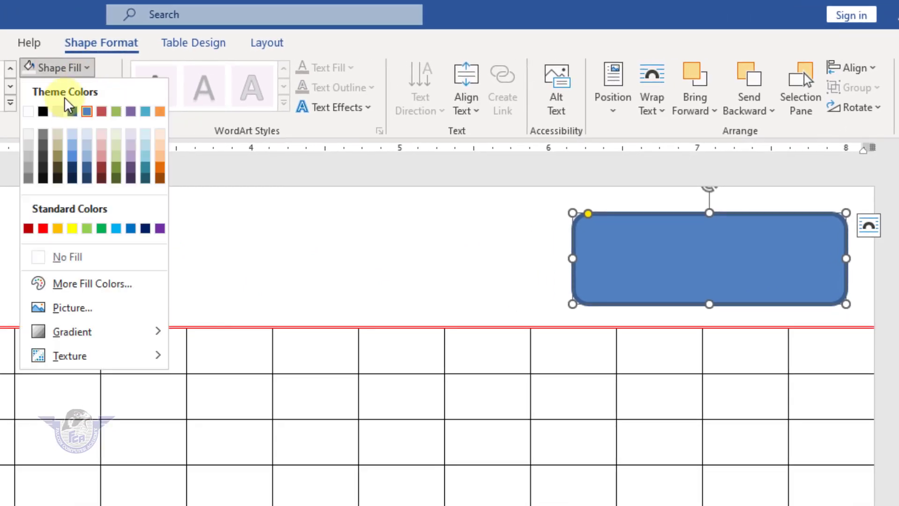
click(31, 112)
click(101, 88)
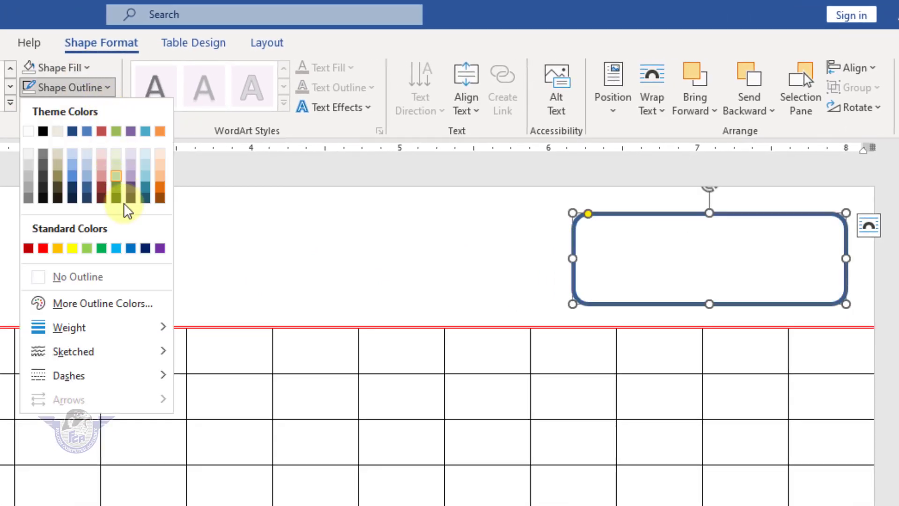
mouse_move(112, 337)
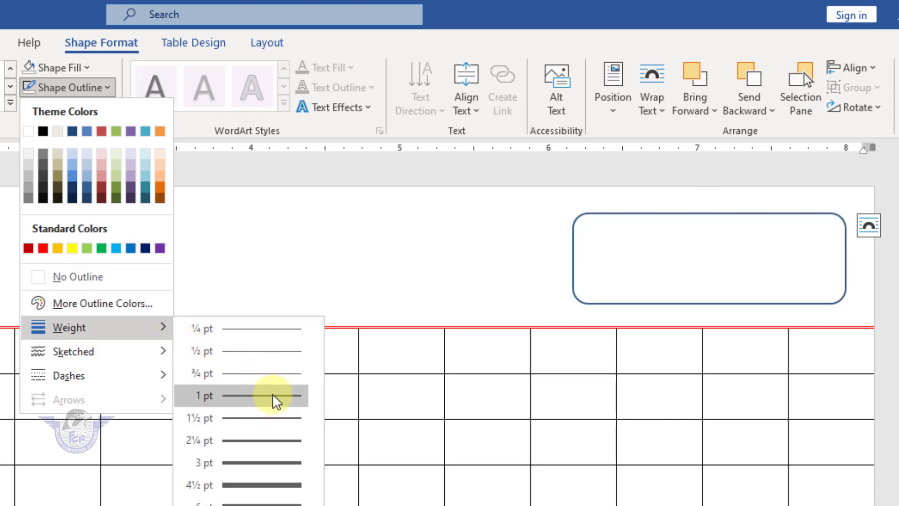
click(273, 396)
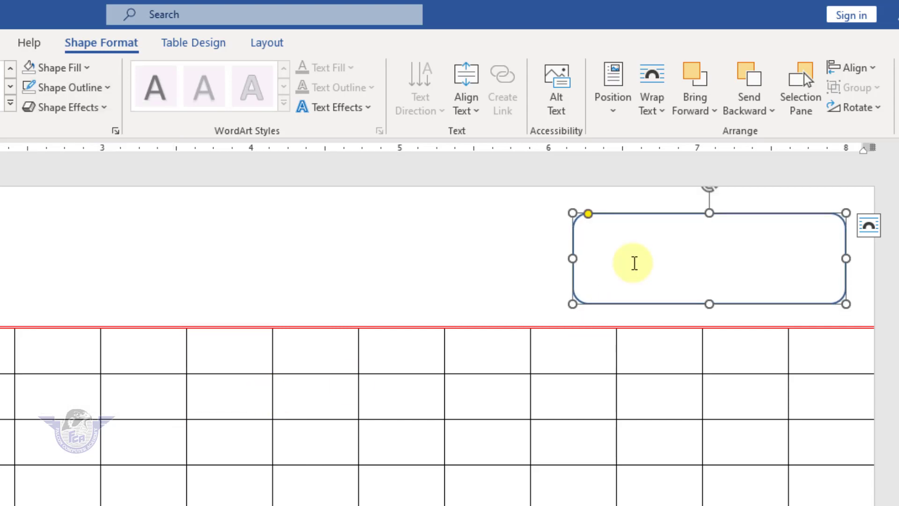
Step: Enter "Math Note Book" in the rounded rectangle and apply the black shadowed WordArt style to the text
click(634, 263)
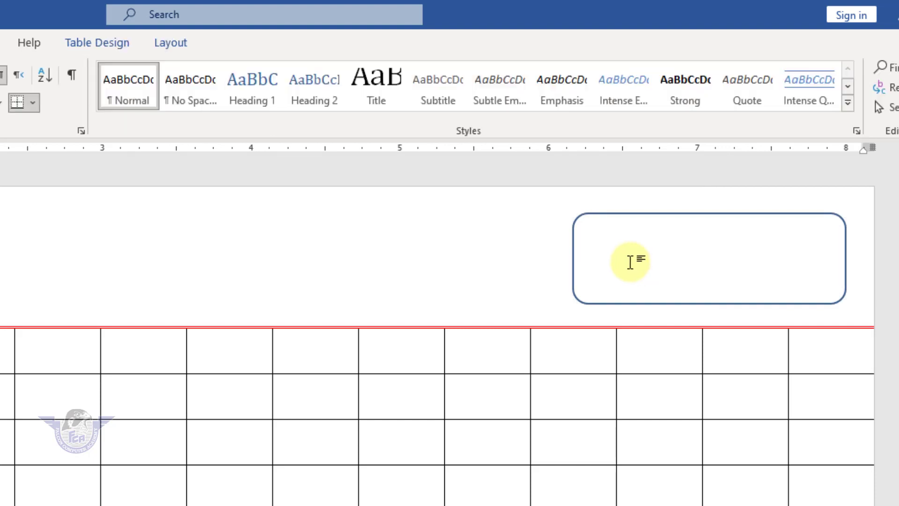
click(624, 255)
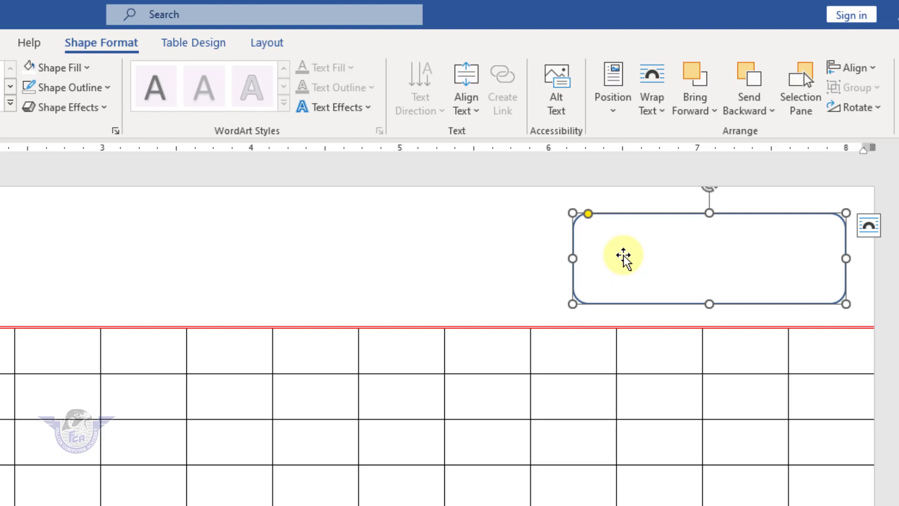
click(623, 255)
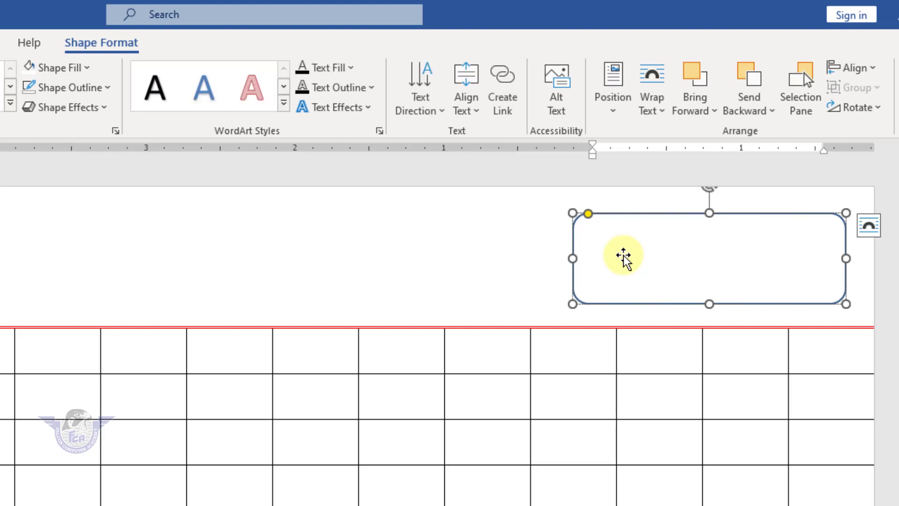
text(Falcon Computer)
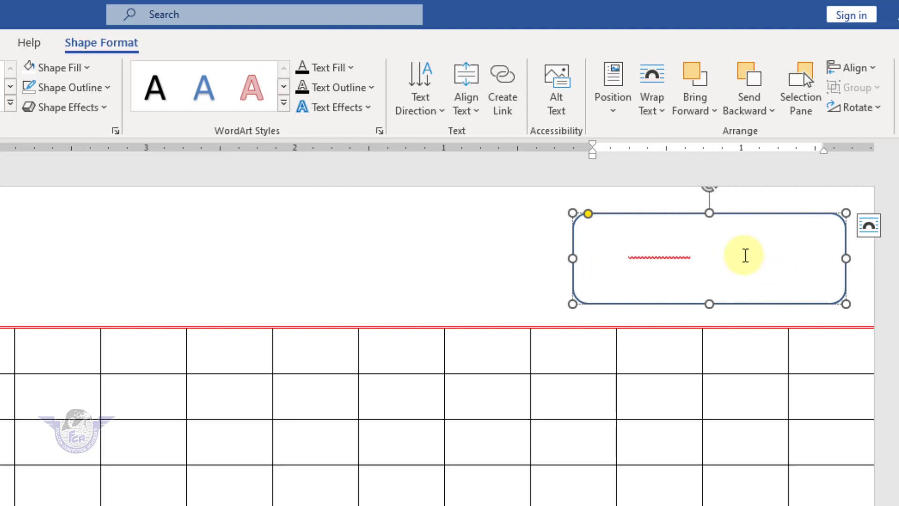
drag(745, 255, 654, 254)
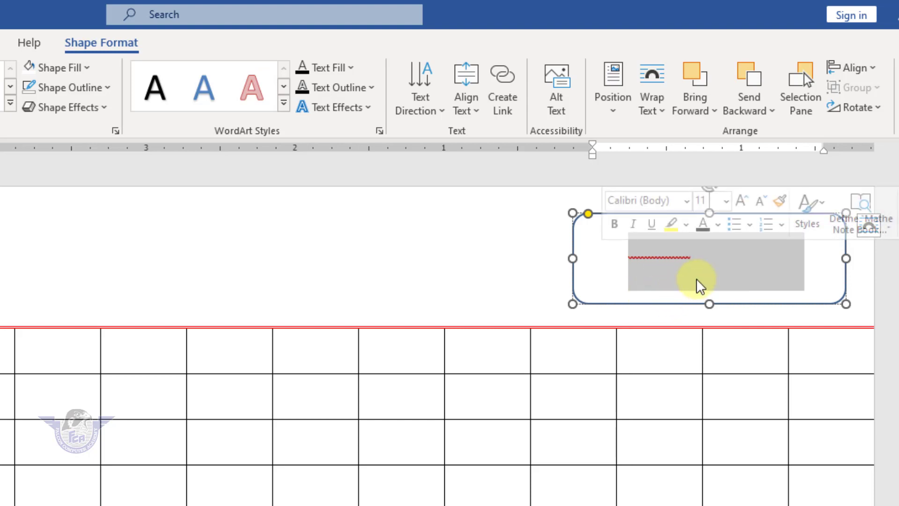
click(166, 101)
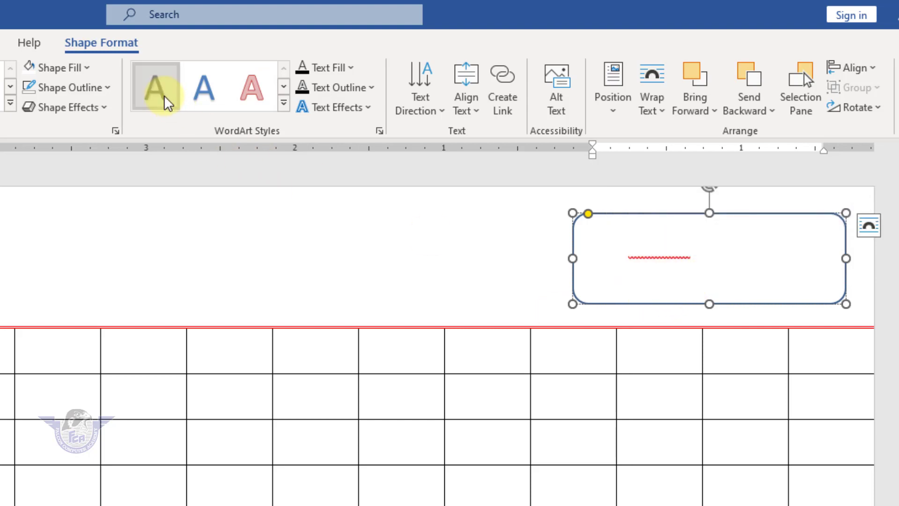
click(686, 246)
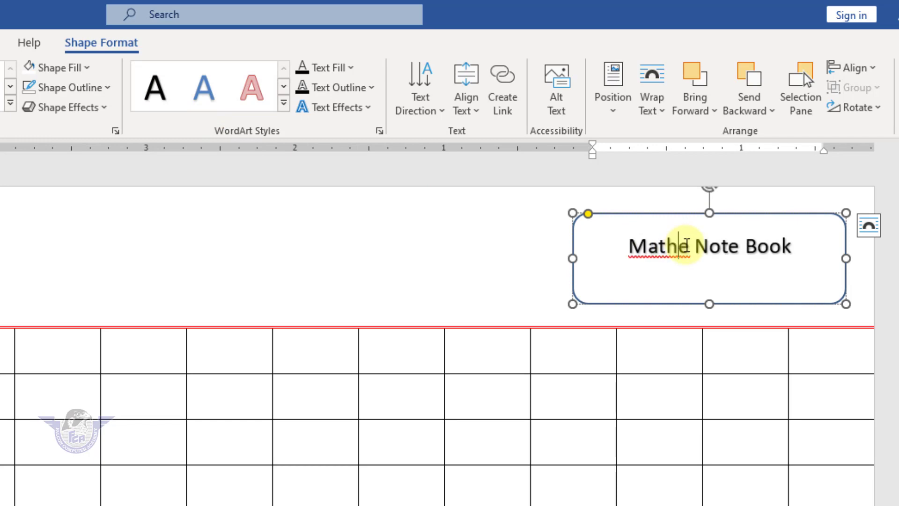
key(BackSpace)
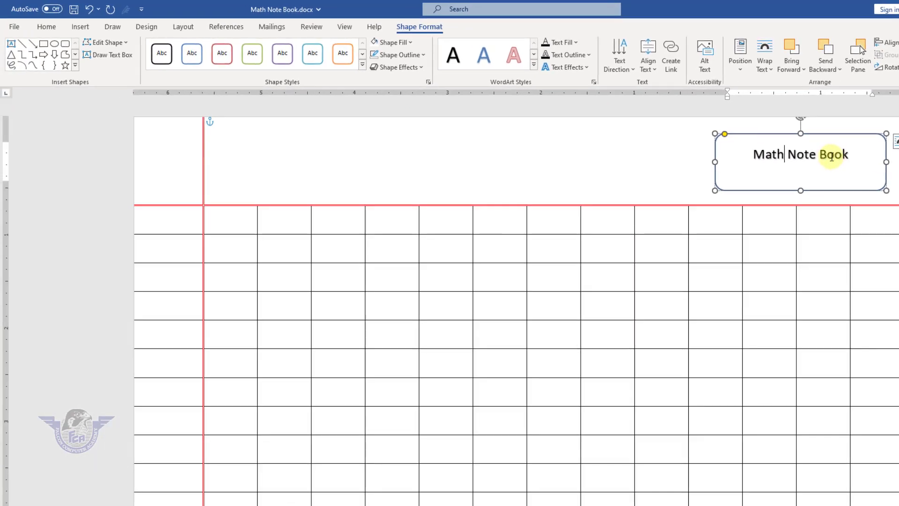
Step: Enlarge the "Math Note Book" text to 16 pt and reduce the rounded rectangle's height to about 0.5"
drag(832, 157, 755, 155)
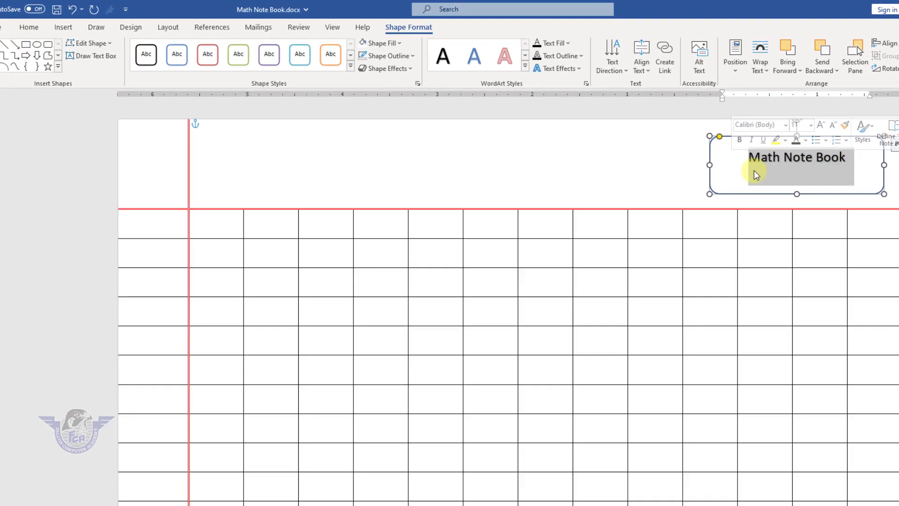
click(0, 33)
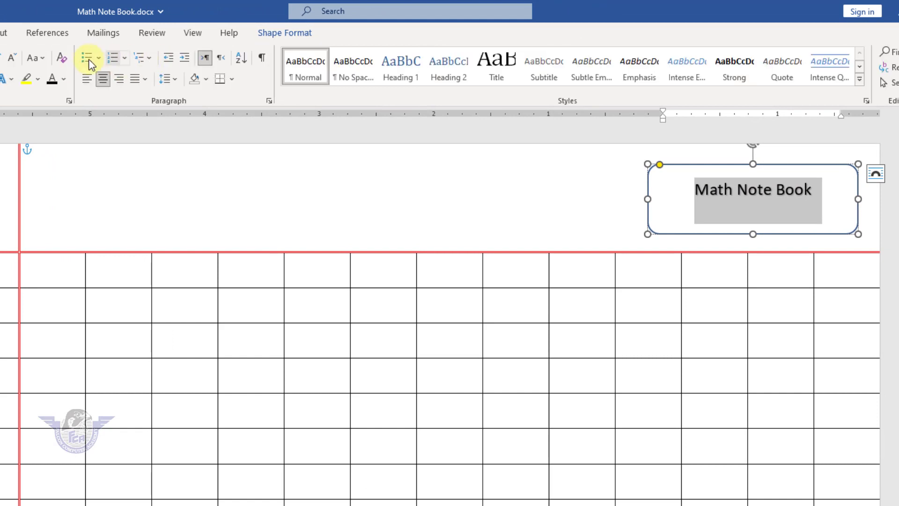
click(84, 54)
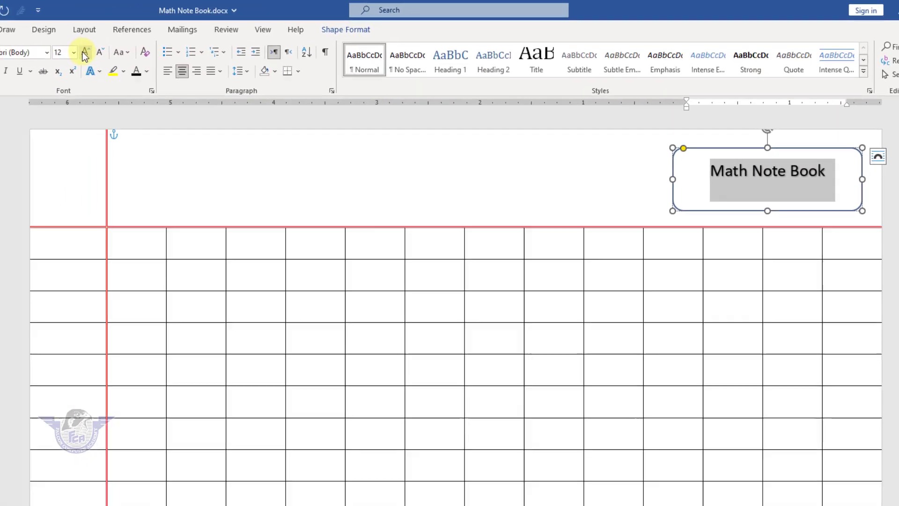
click(85, 55)
click(84, 54)
drag(776, 197, 776, 181)
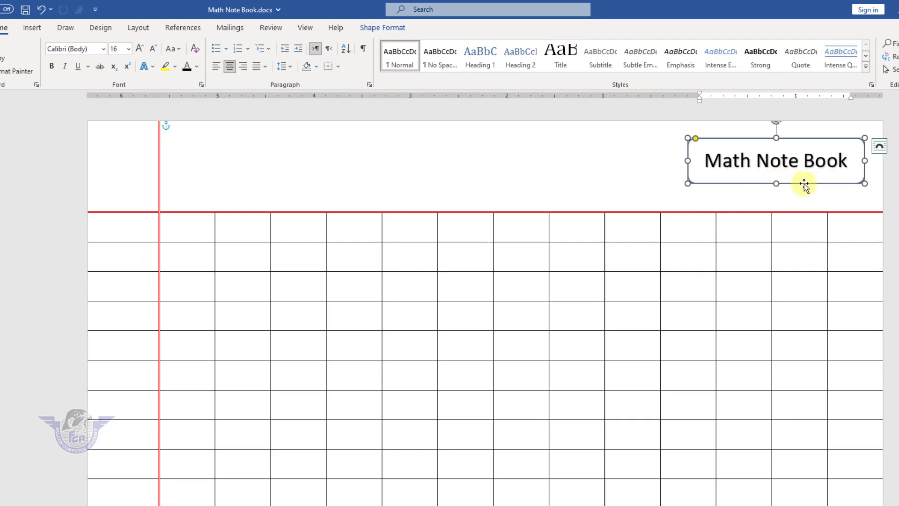
Step: Copy the title box to the header's left end beside the vertical red line, and remove the copy's fill and outline
drag(805, 187, 301, 181)
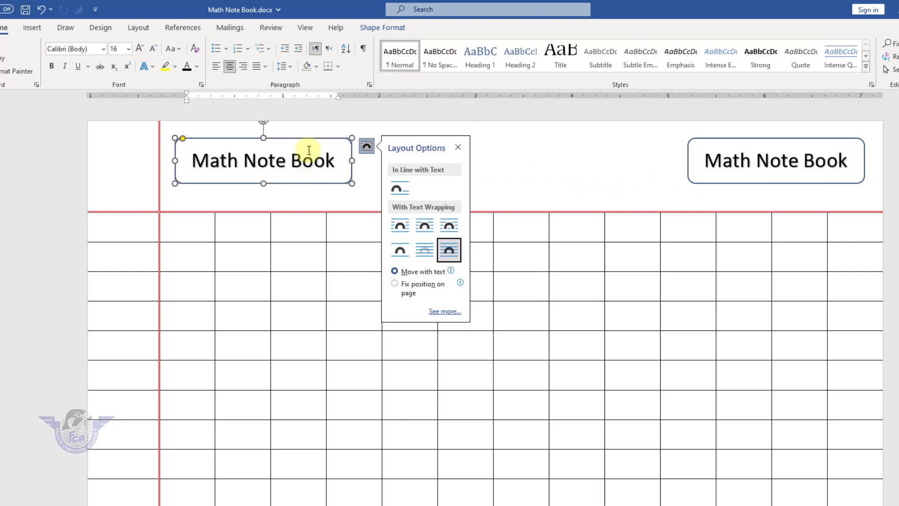
click(381, 28)
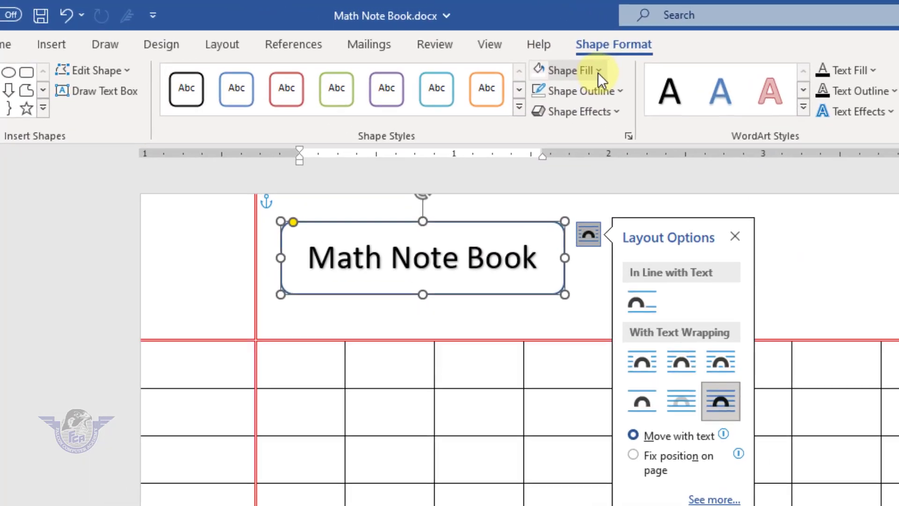
click(598, 71)
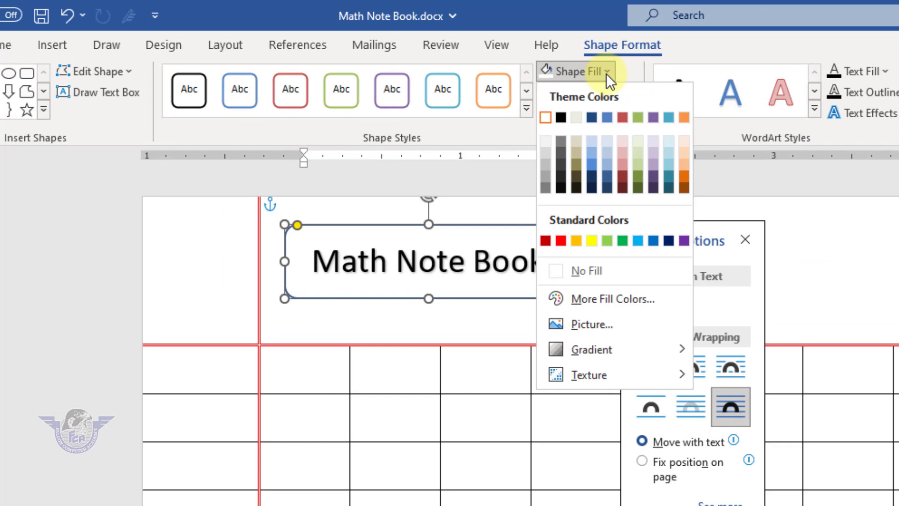
click(612, 271)
click(628, 92)
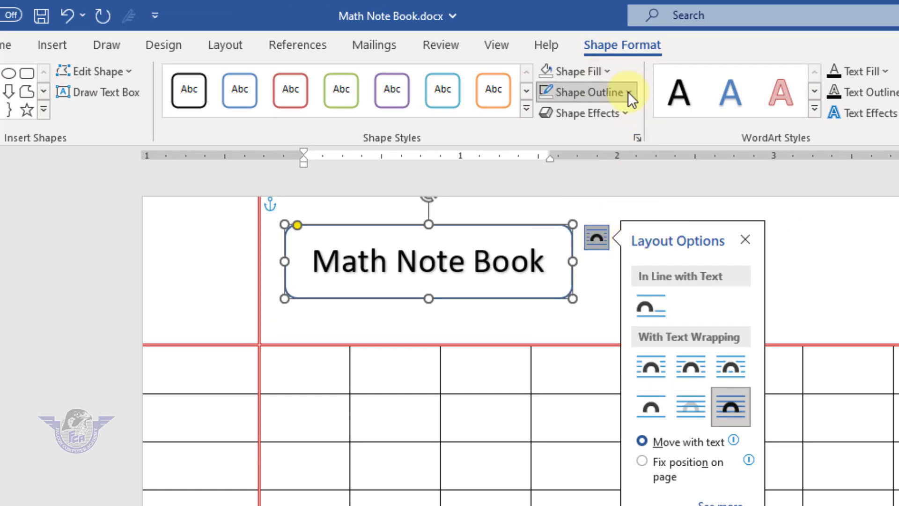
click(612, 287)
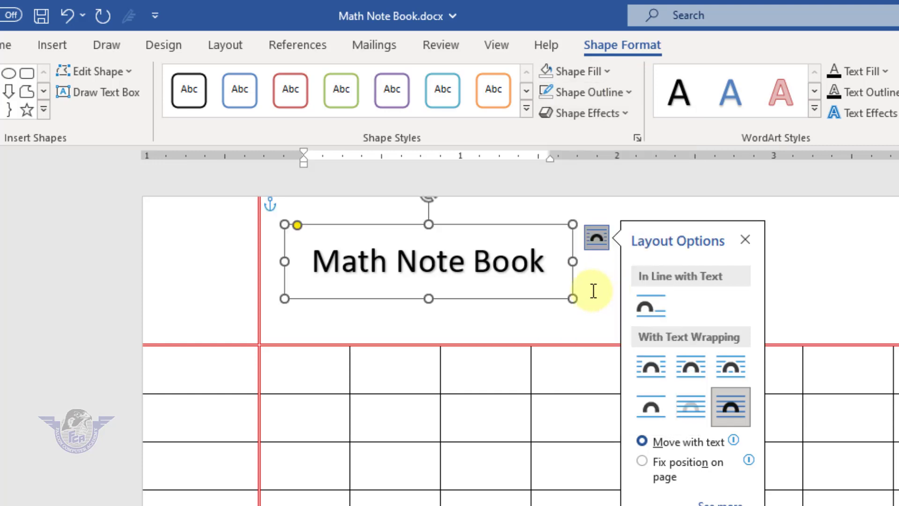
Step: Reduce the text in the copied "Math Note Book" box beside the vertical red line to 8 pt and align it left
drag(546, 267, 314, 270)
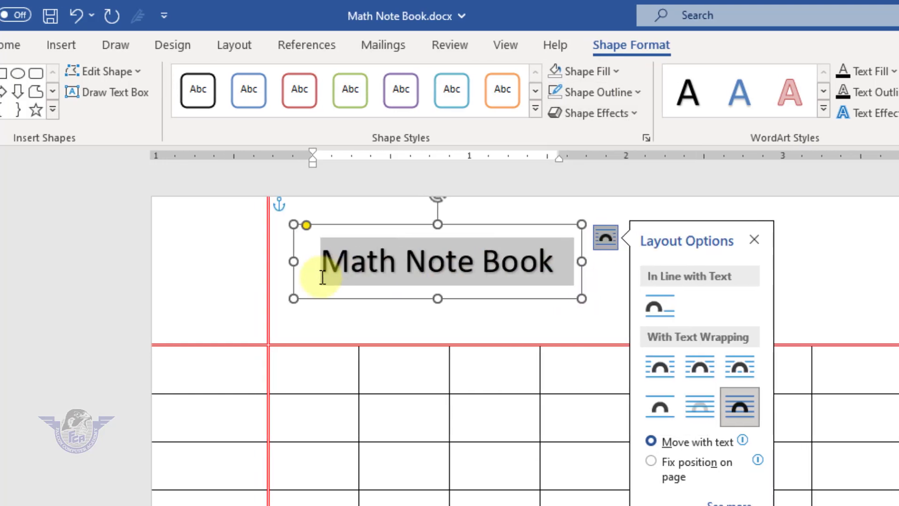
click(80, 45)
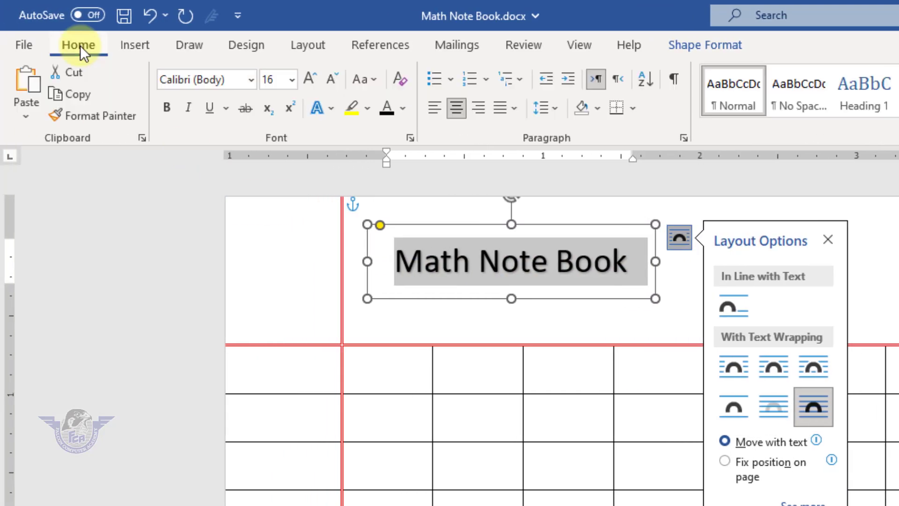
click(333, 75)
click(333, 75)
click(333, 75)
click(332, 75)
click(333, 75)
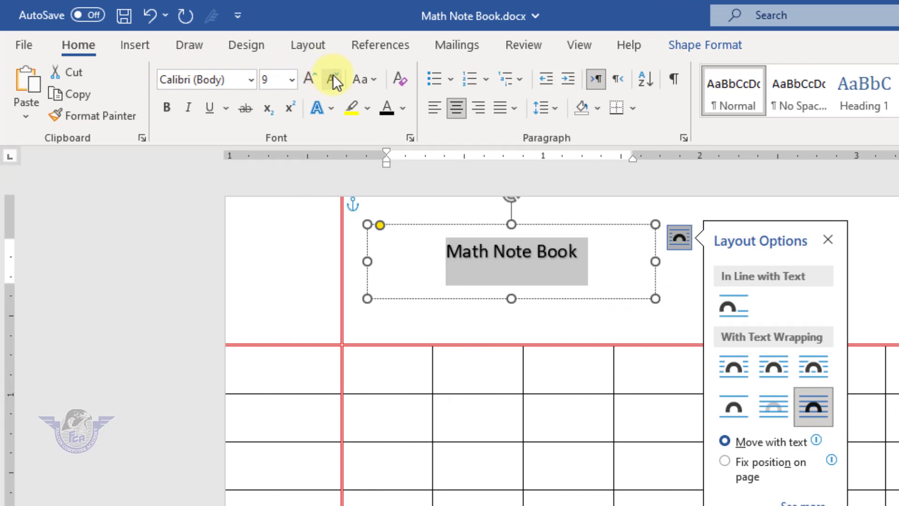
click(333, 79)
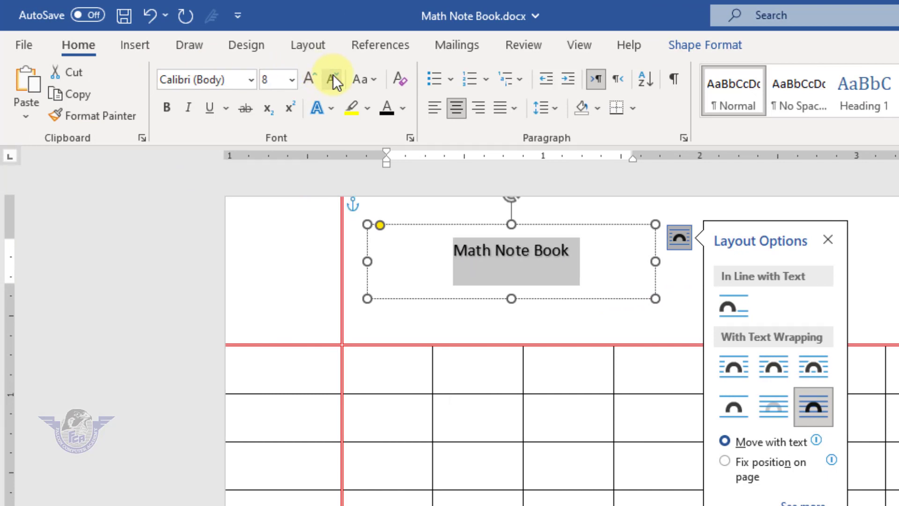
click(439, 112)
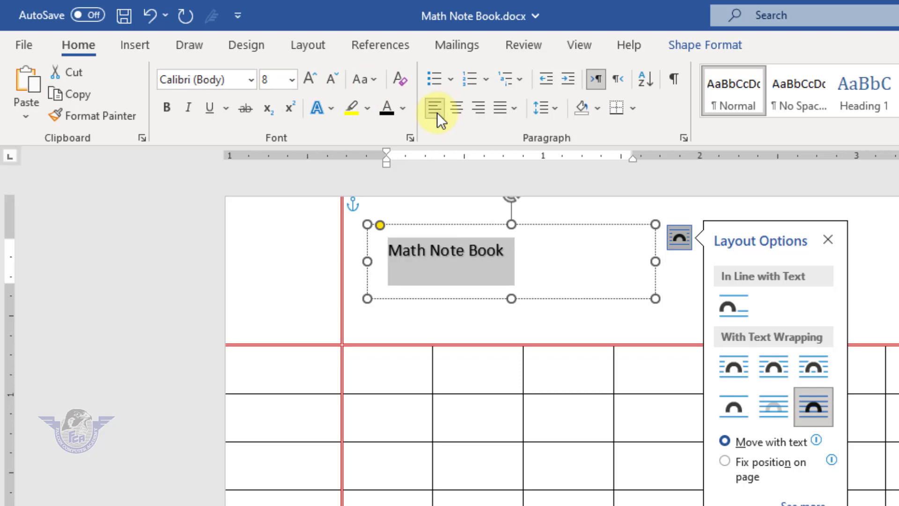
Step: Apply the No Spacing style to the copied box's text and format it in black at 8 pt
click(802, 106)
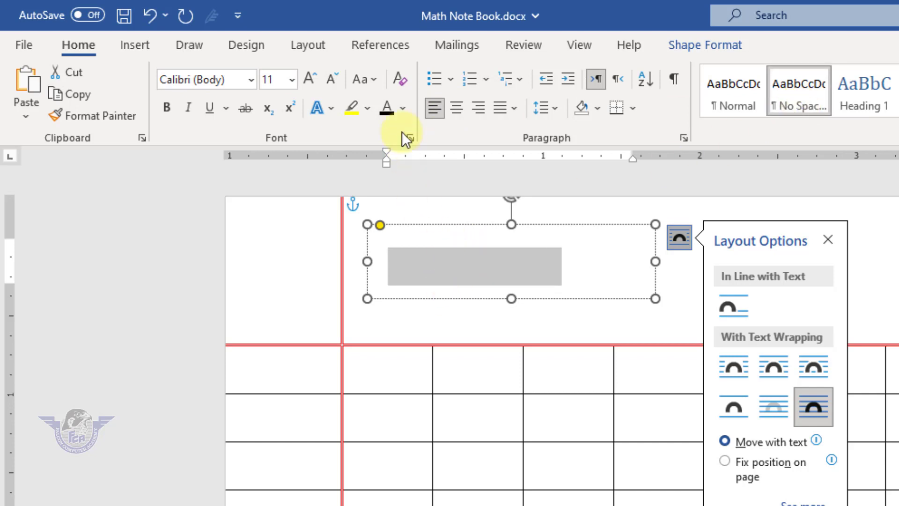
click(387, 109)
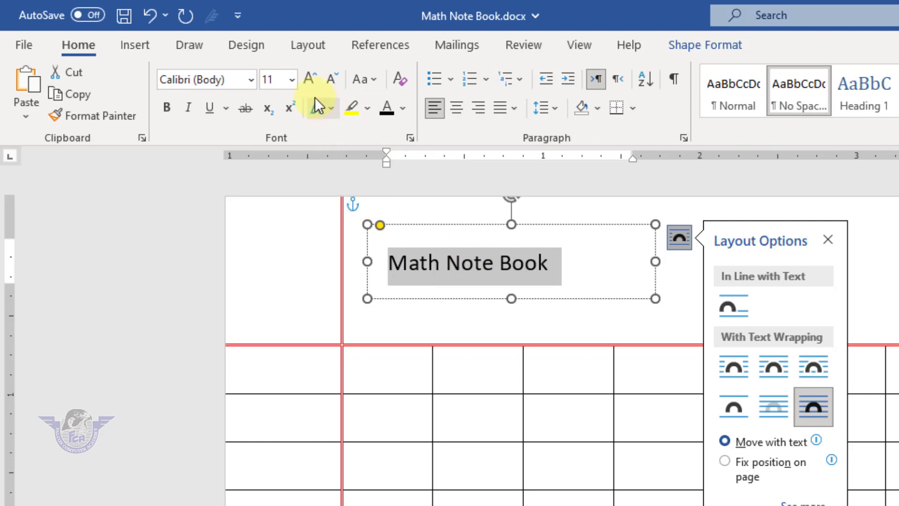
click(330, 77)
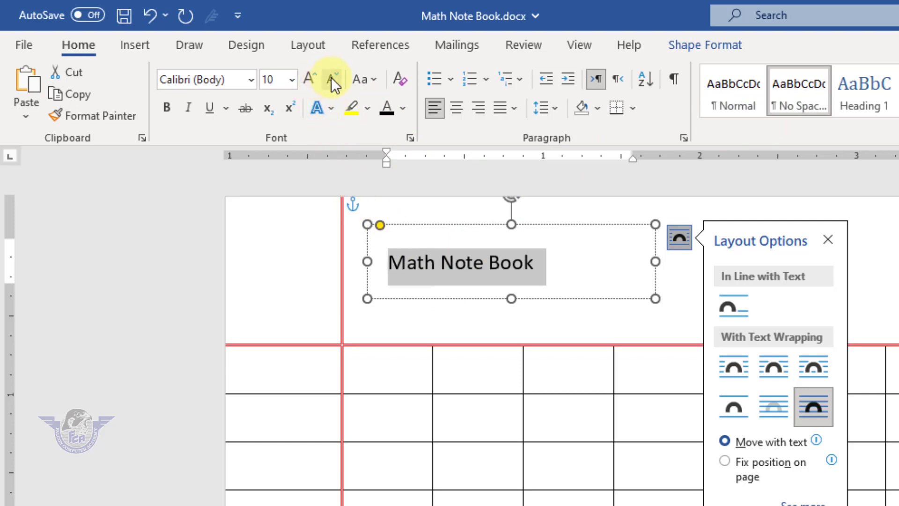
click(331, 77)
click(330, 77)
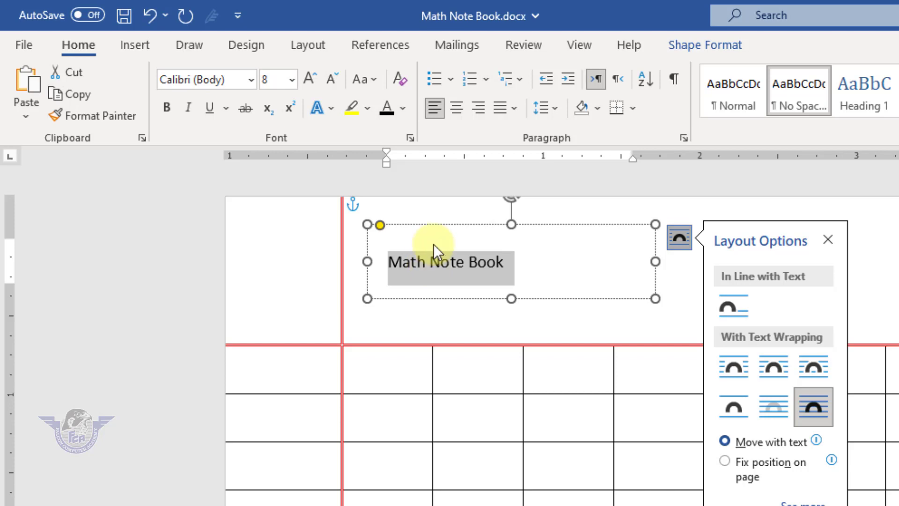
Step: Align the copied box's text to the top and replace it with "Date:" followed by an underscore blank line
click(718, 45)
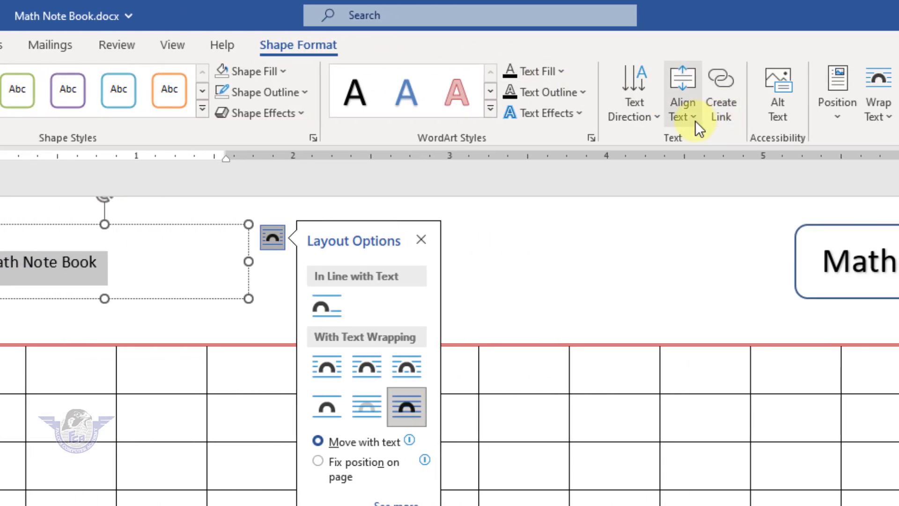
click(695, 120)
click(696, 161)
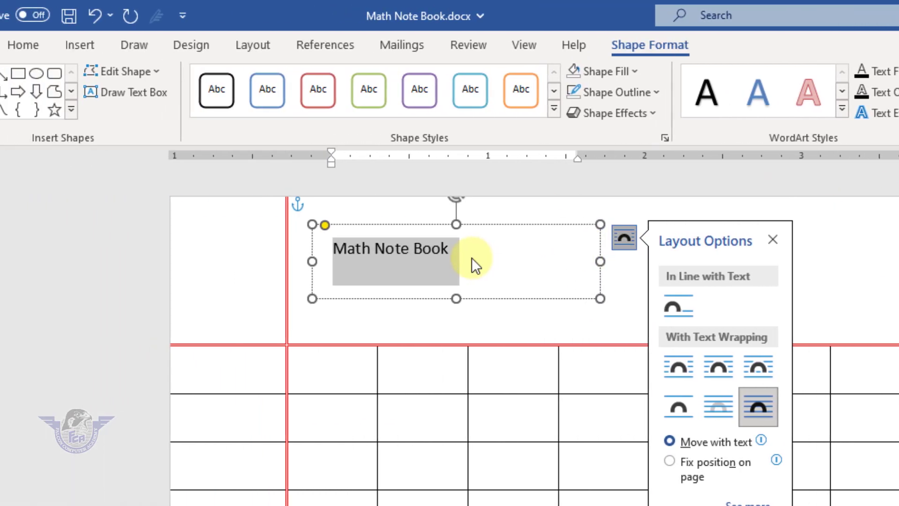
text(Date)
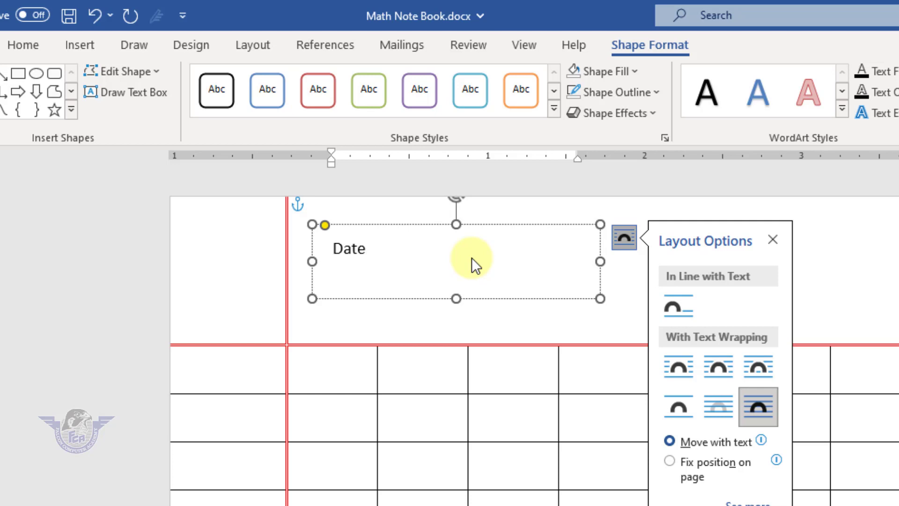
text(: ____________________)
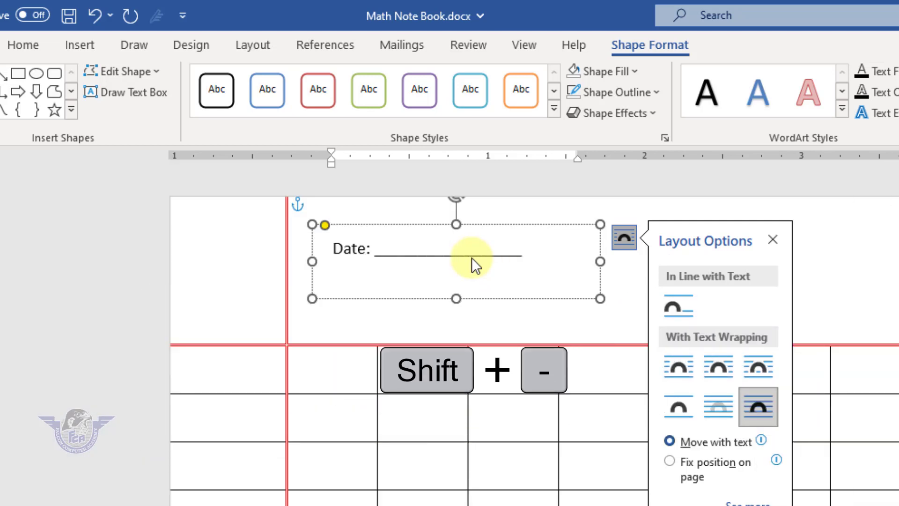
Step: Increase the date box's height to about 0.6" and add "Name:" with an underscore blank, one empty line below the date
key(Return)
key(Return)
drag(456, 299, 452, 323)
click(367, 310)
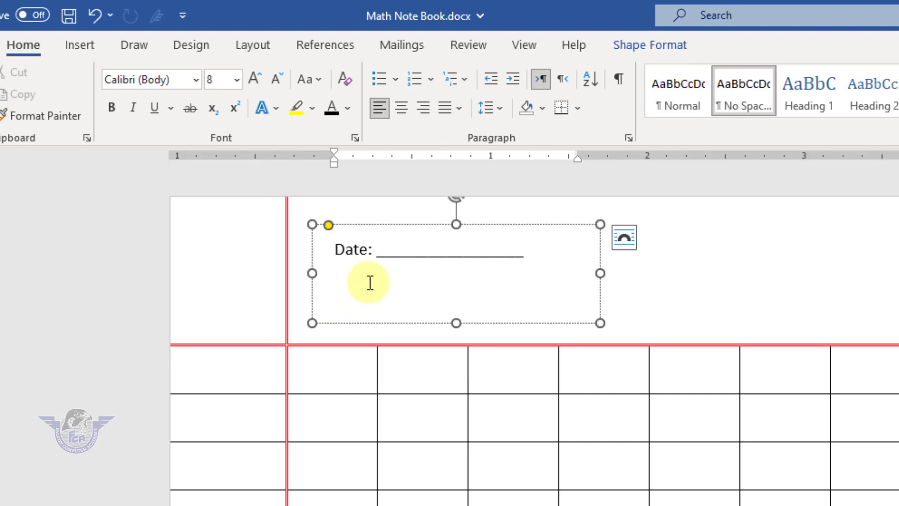
text(Name: ___________________)
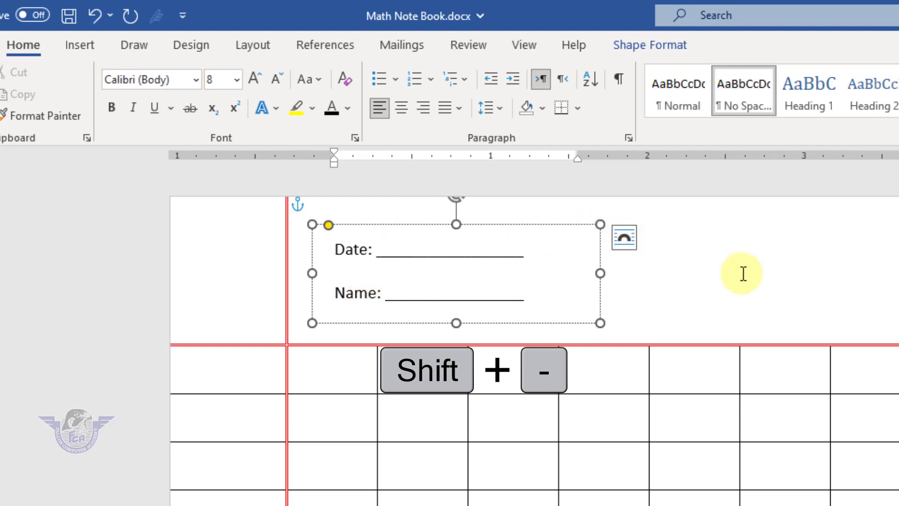
Step: Check the finished notebook page in the print preview and return to the document
click(896, 300)
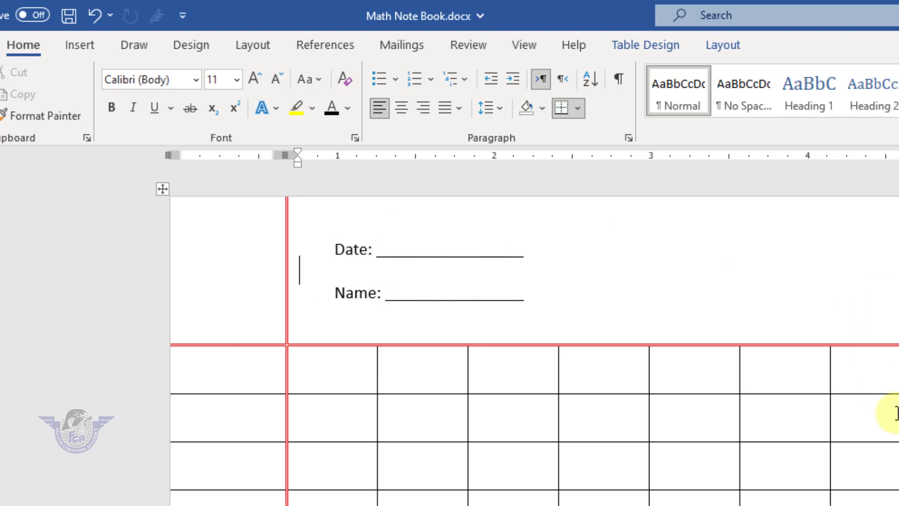
key(ctrl+p)
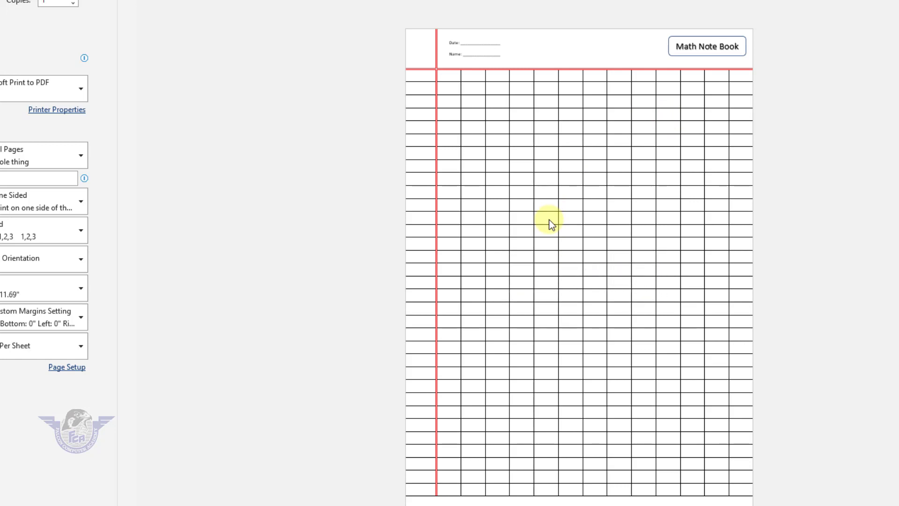
key(Escape)
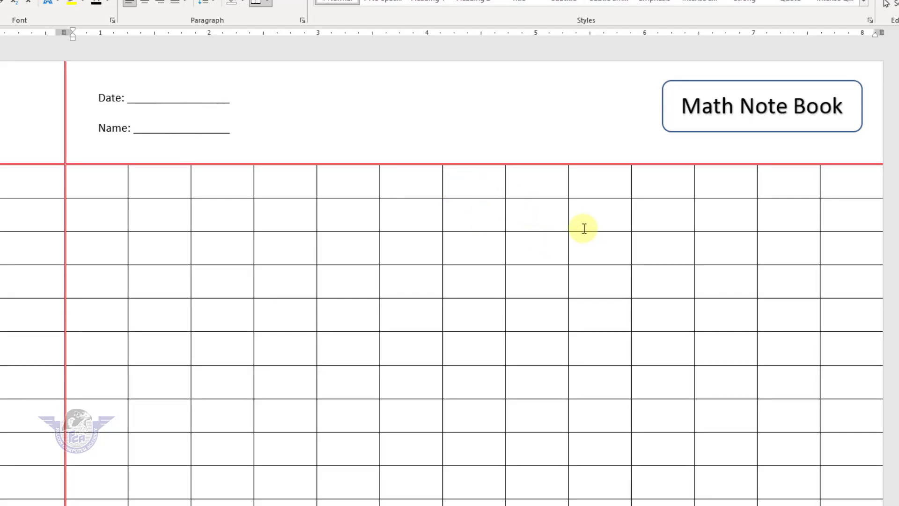